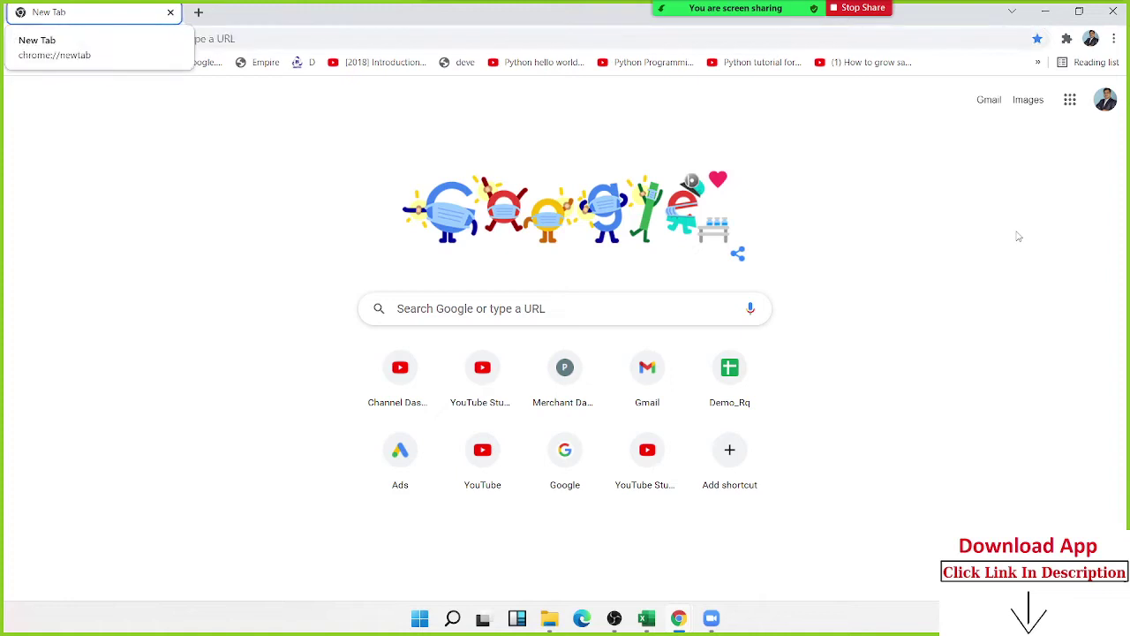
Load the iptindia.com website in Chrome.
left_click(273, 45)
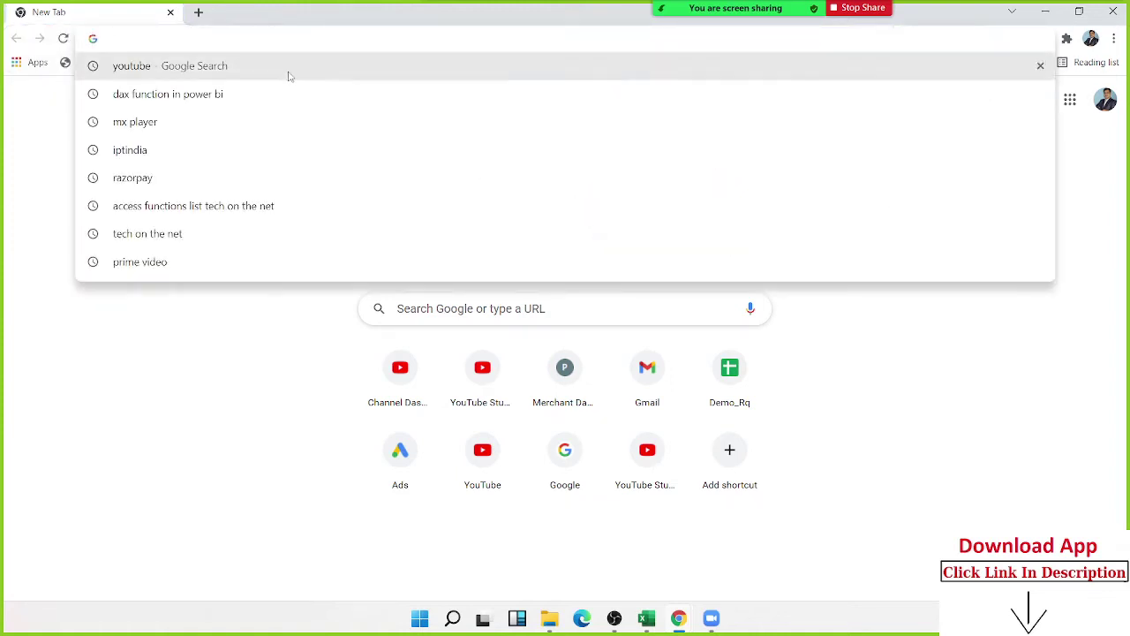
type("ipt")
key("Return")
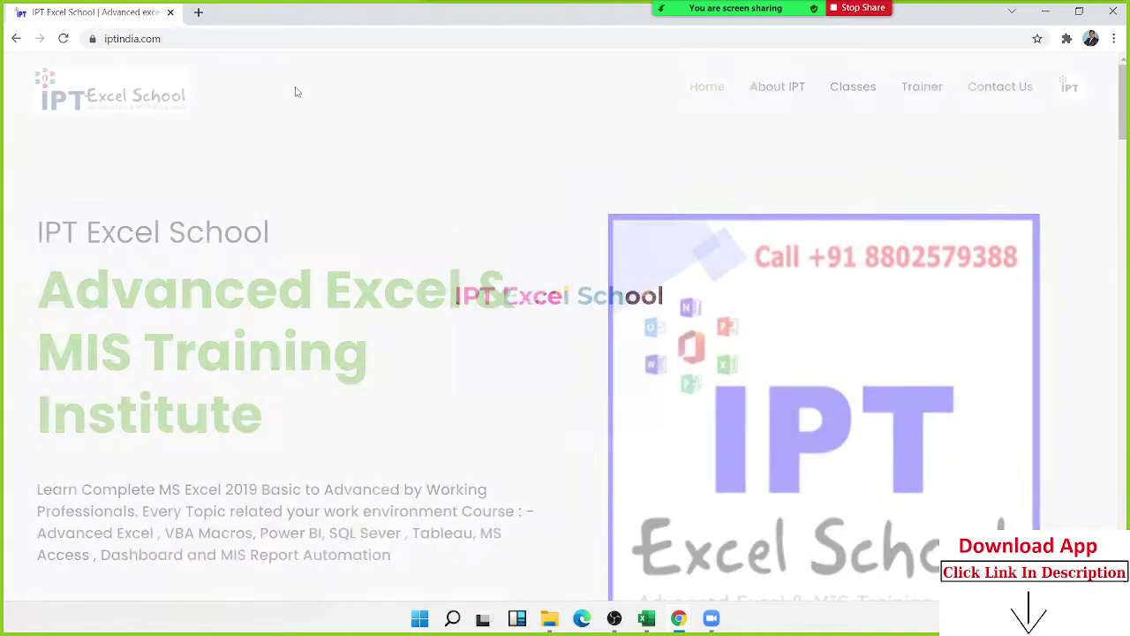
Browse the IPT Excel School home page and open the live classes course listing.
scroll(371, 374, "down", 1)
scroll(371, 374, "down", 2)
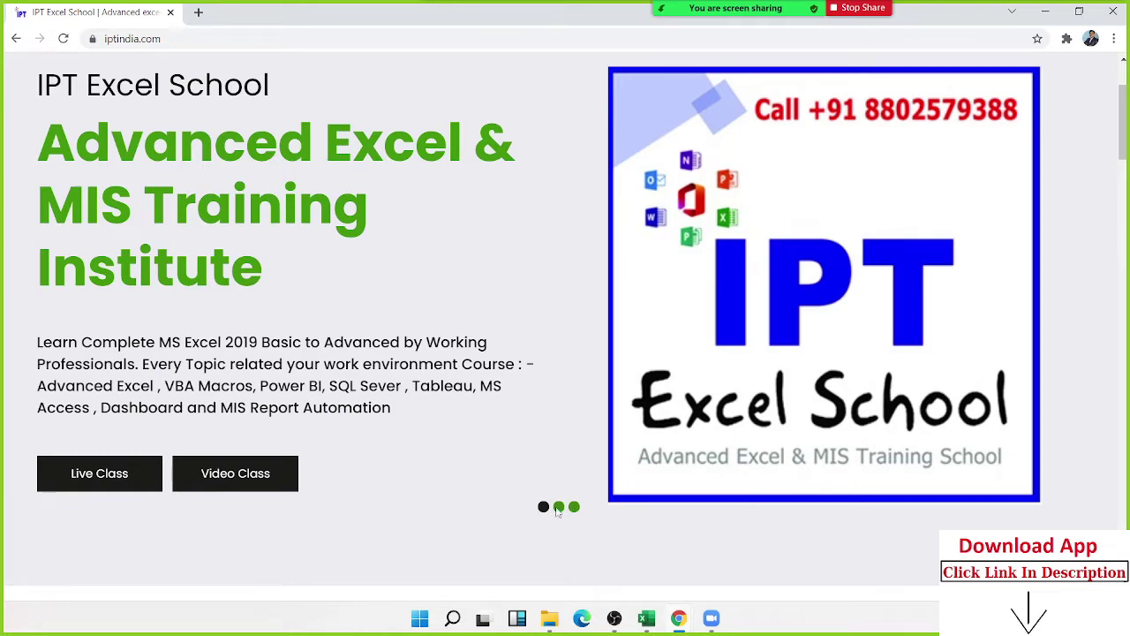
left_click(558, 506)
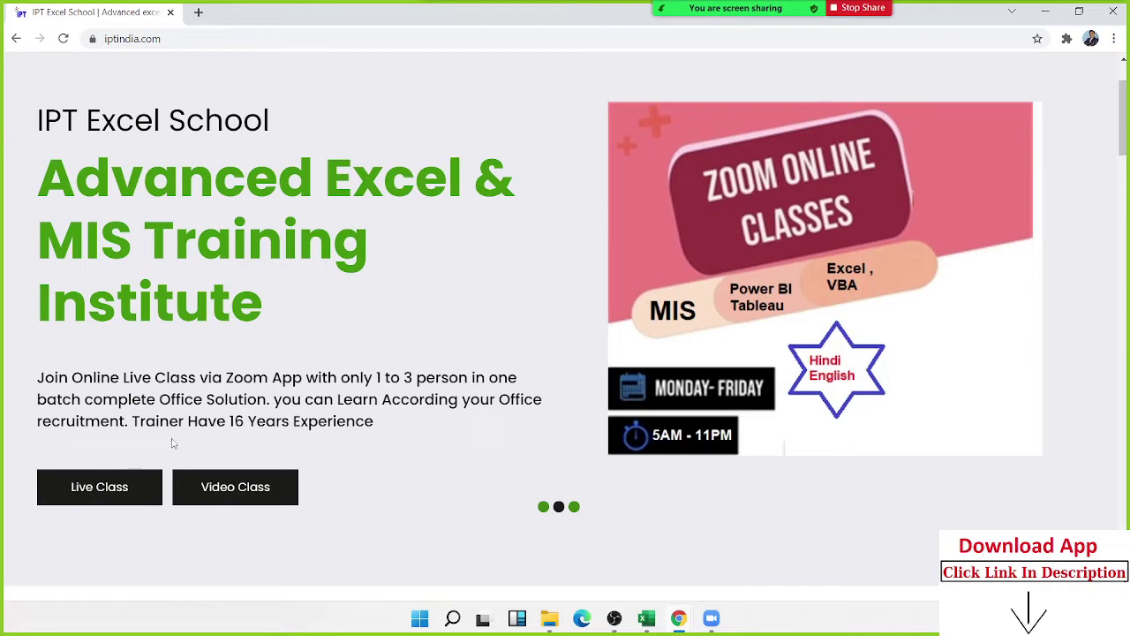
left_click_drag(170, 424, 224, 530)
left_click(309, 554)
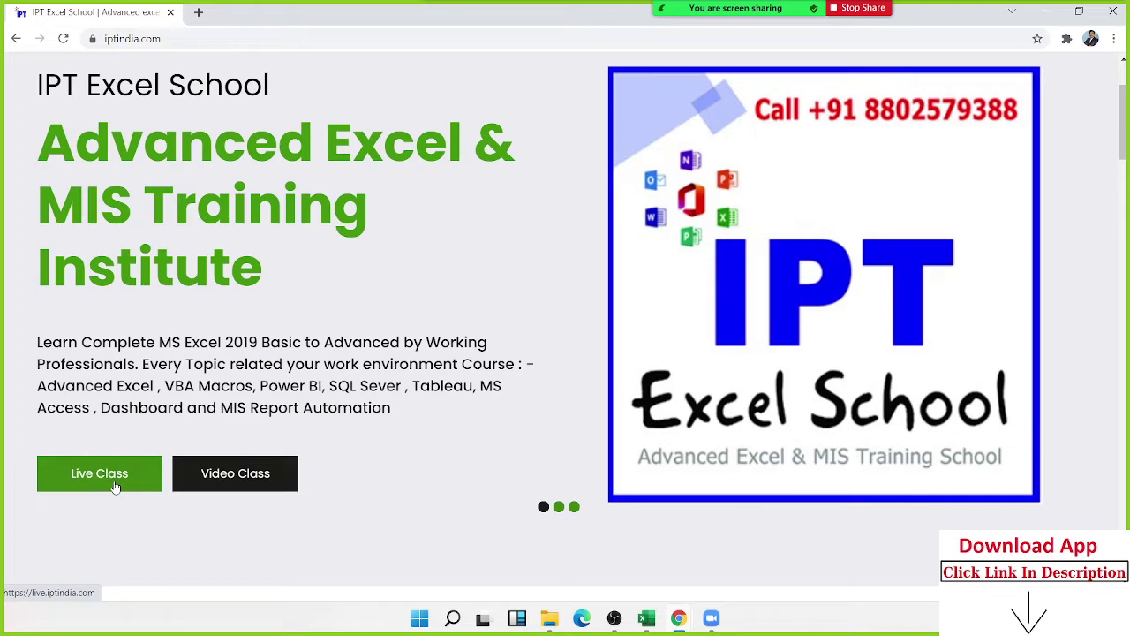
left_click(115, 484)
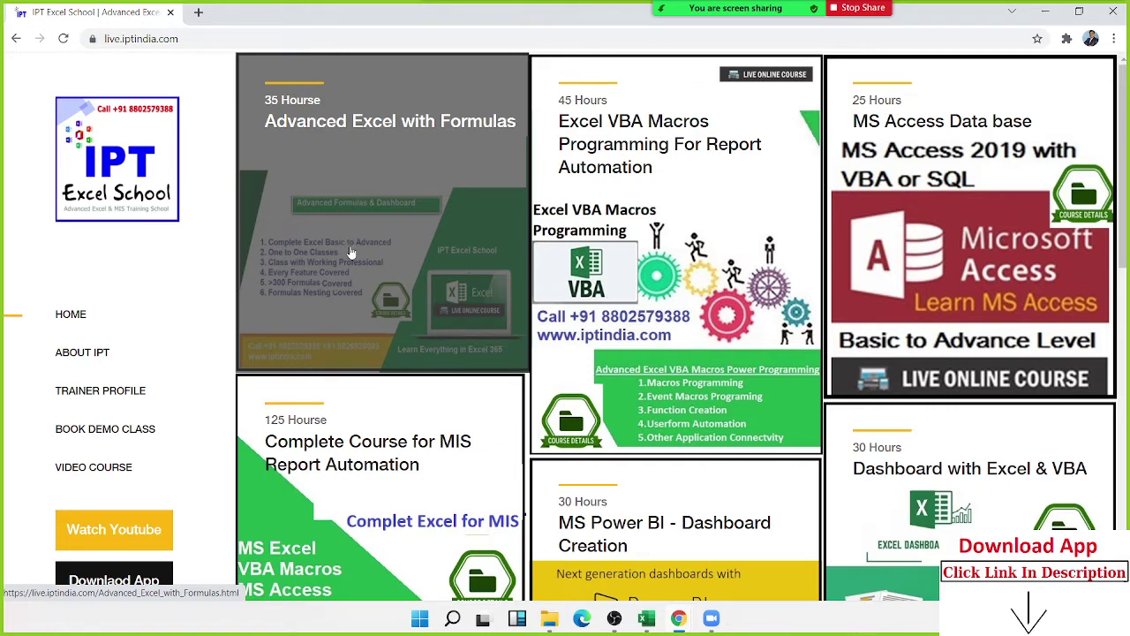
Open the Advanced Excel with Formulas course card.
scroll(350, 284, "down", 1)
scroll(711, 296, "up", 1)
left_click(343, 272)
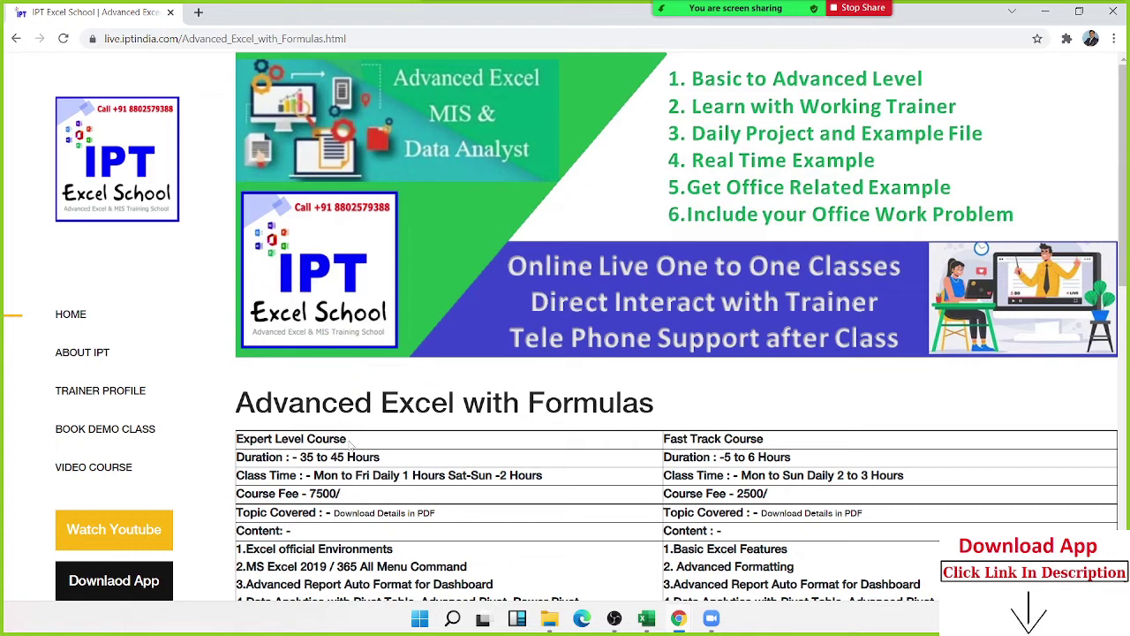
Review the Expert Level and Fast Track course details and scroll to the content list.
mouse_move(346, 439)
left_mouse_down()
mouse_move(248, 439)
mouse_move(626, 450)
mouse_move(765, 439)
left_mouse_up()
left_click(658, 441)
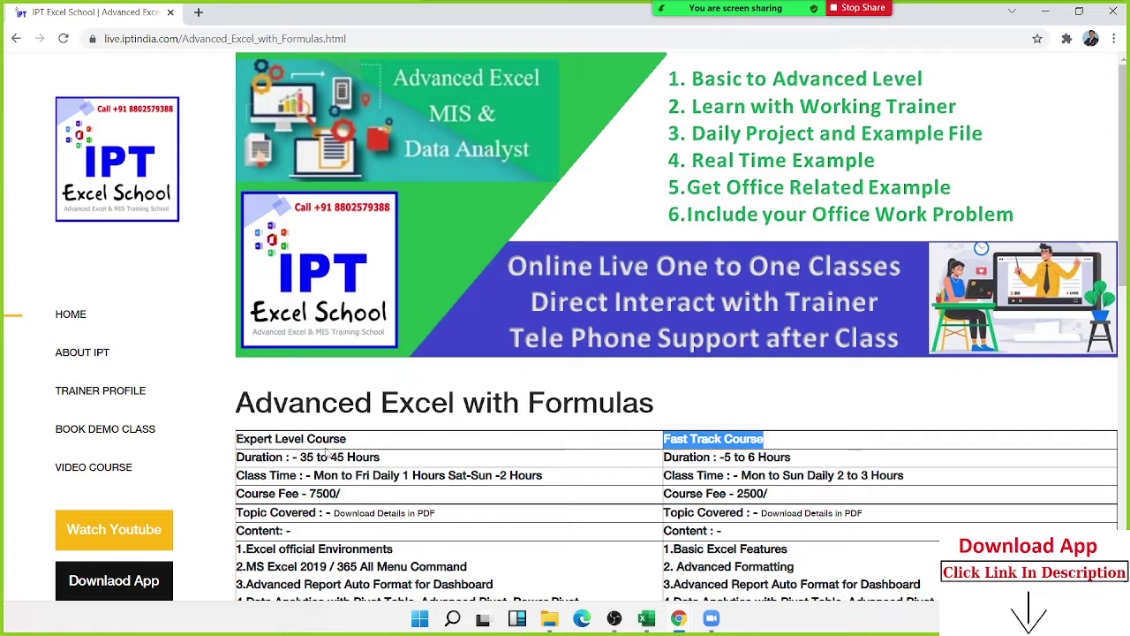
left_click_drag(720, 457, 756, 457)
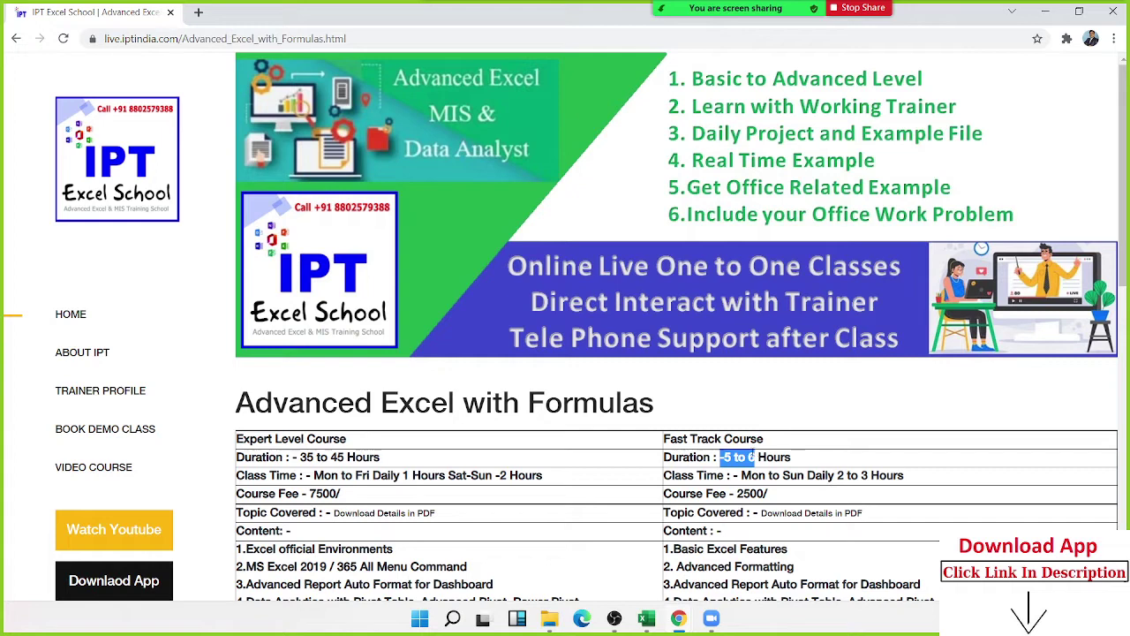
left_click(527, 458)
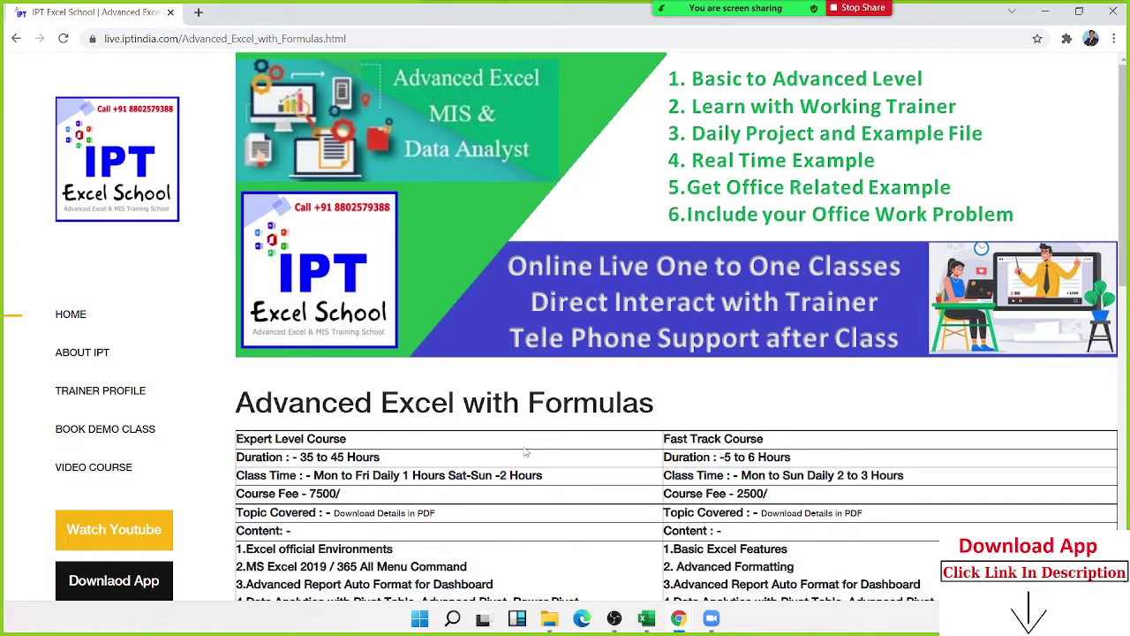
triple_click(303, 439)
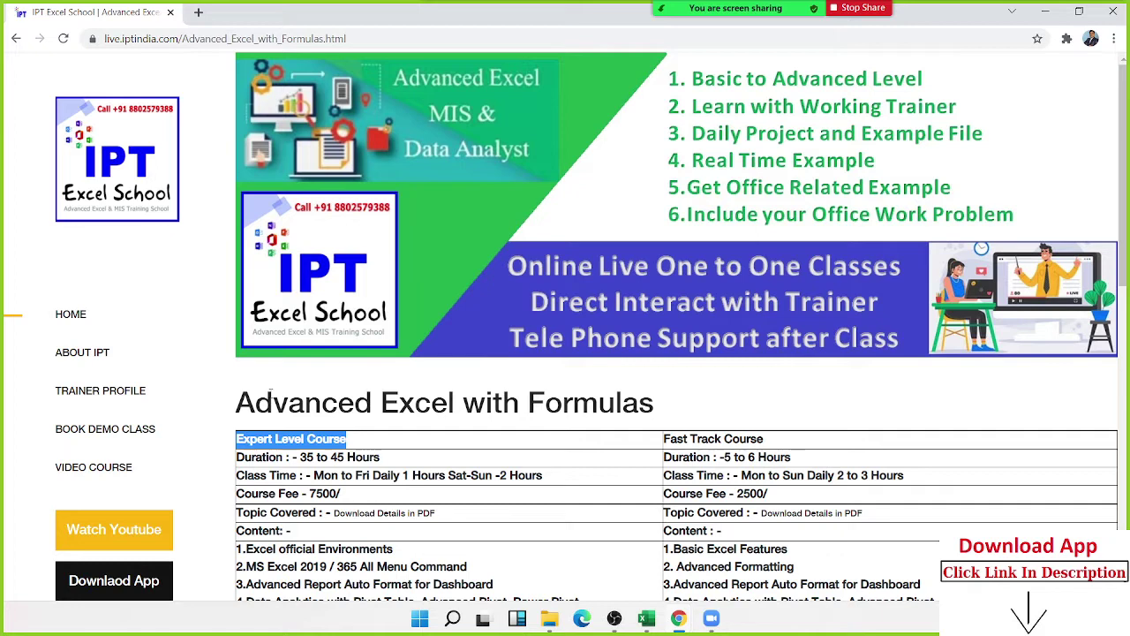
mouse_move(697, 81)
left_mouse_down()
mouse_move(731, 77)
mouse_move(722, 84)
left_mouse_up()
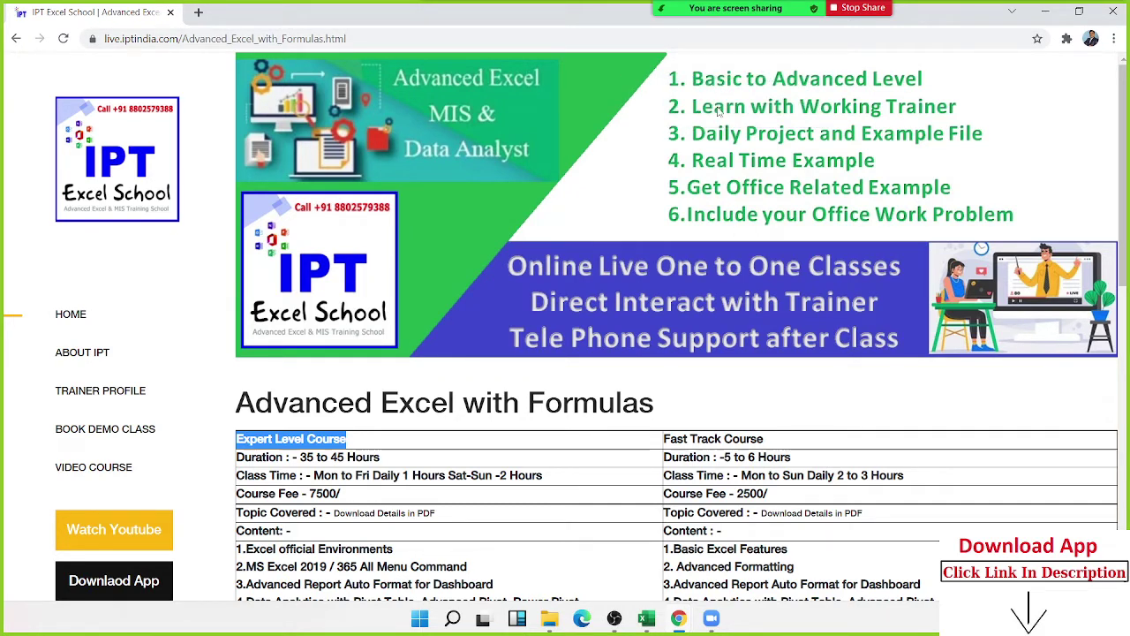
scroll(589, 369, "down", 3)
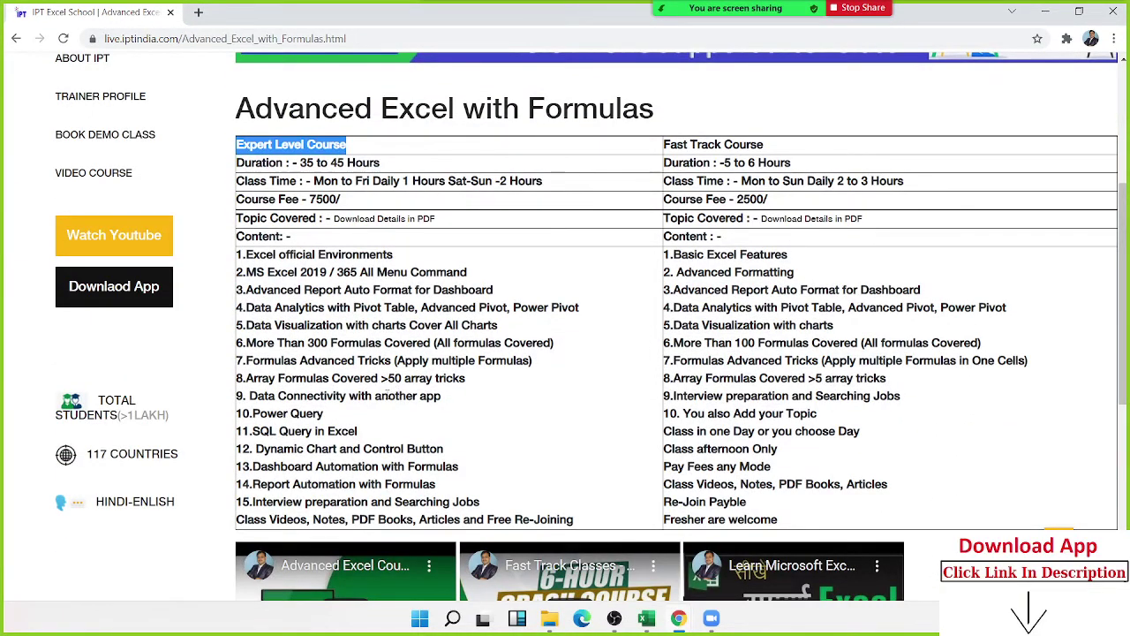
triple_click(263, 255)
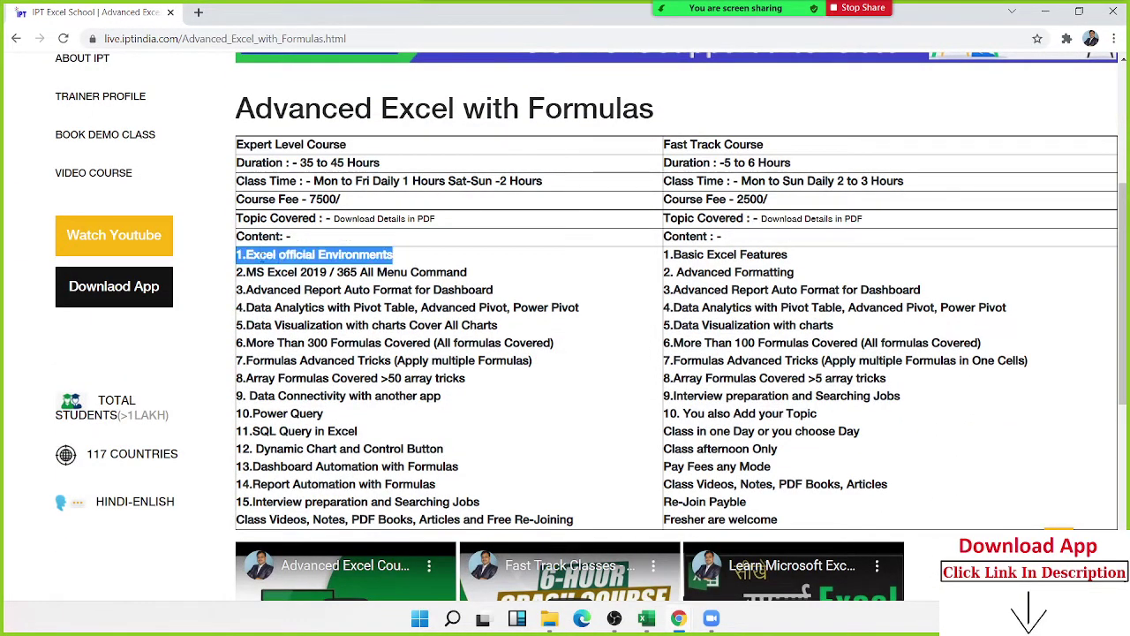
double_click(256, 272)
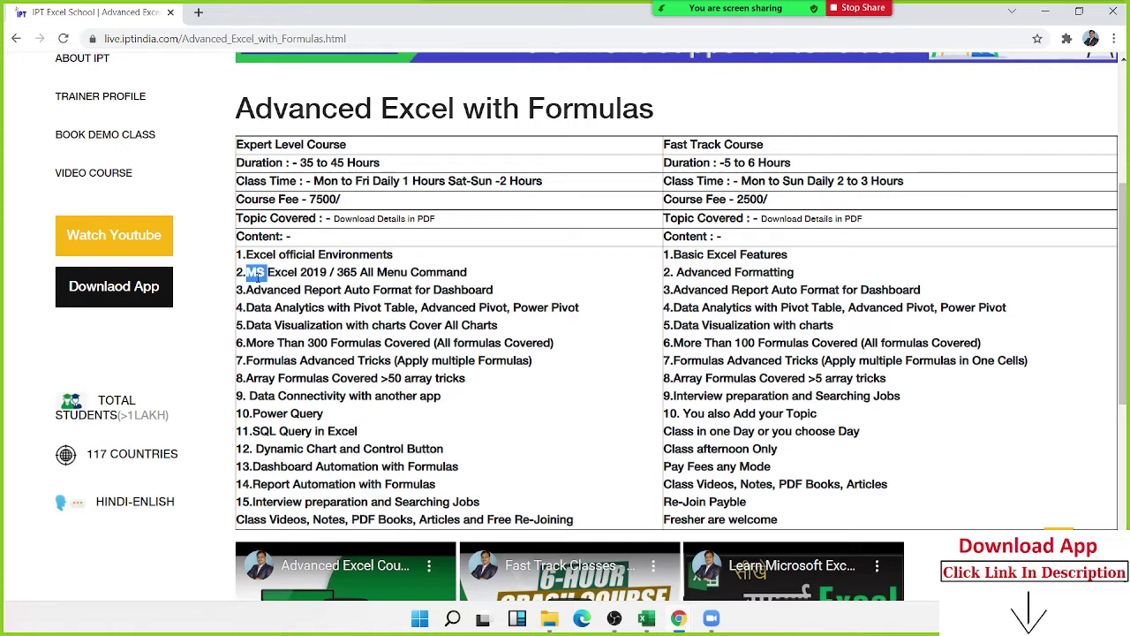
double_click(278, 291)
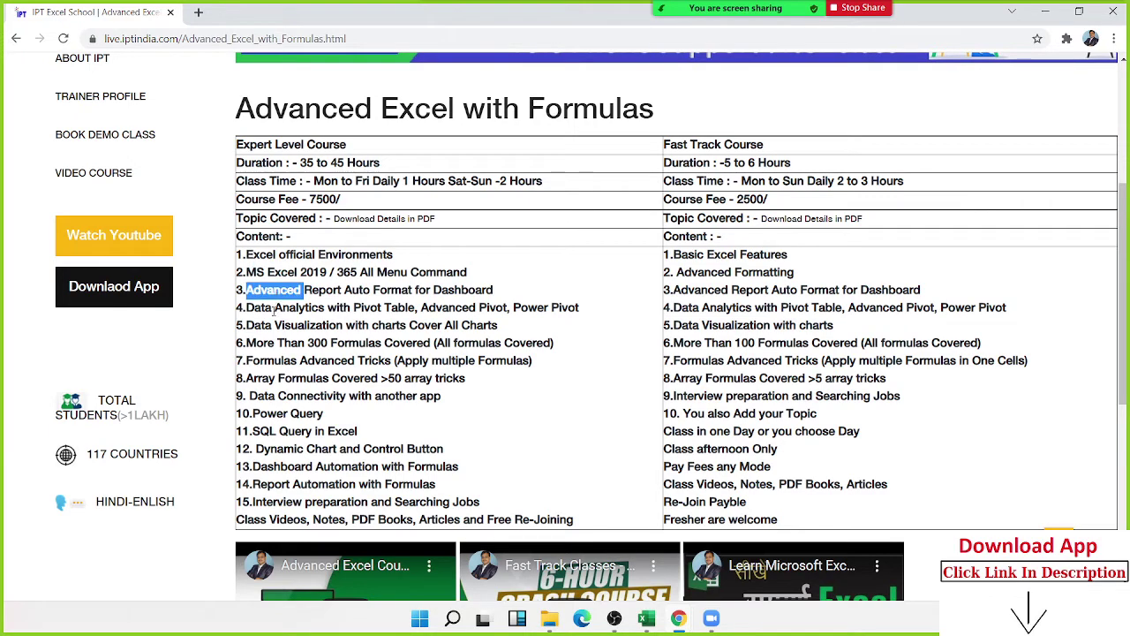
left_click(273, 309)
double_click(301, 325)
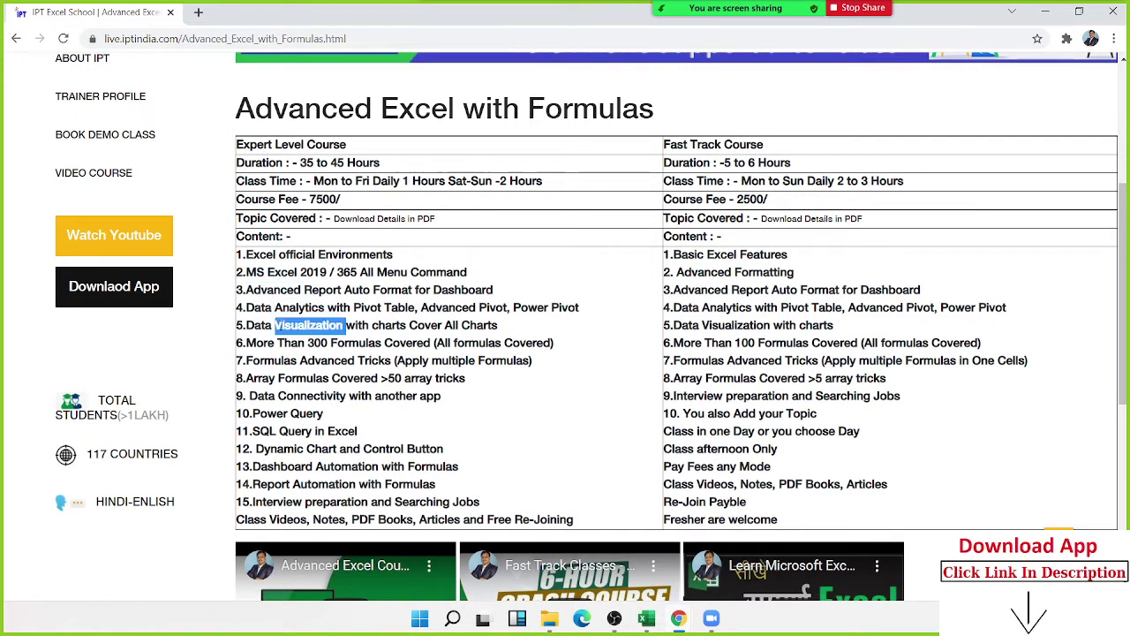
double_click(291, 342)
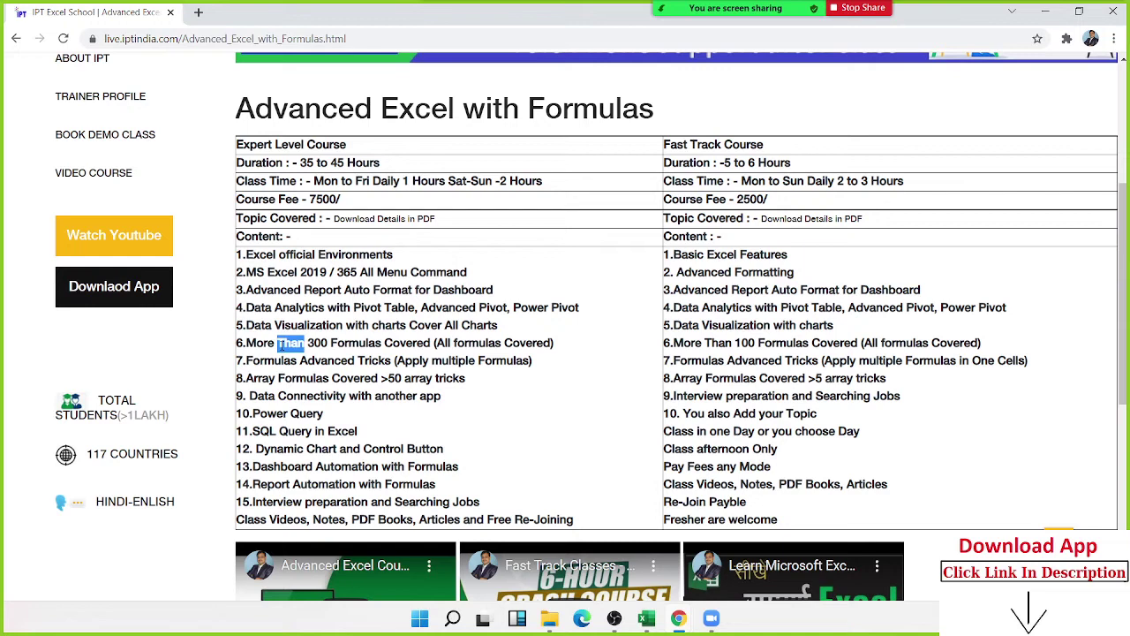
double_click(274, 361)
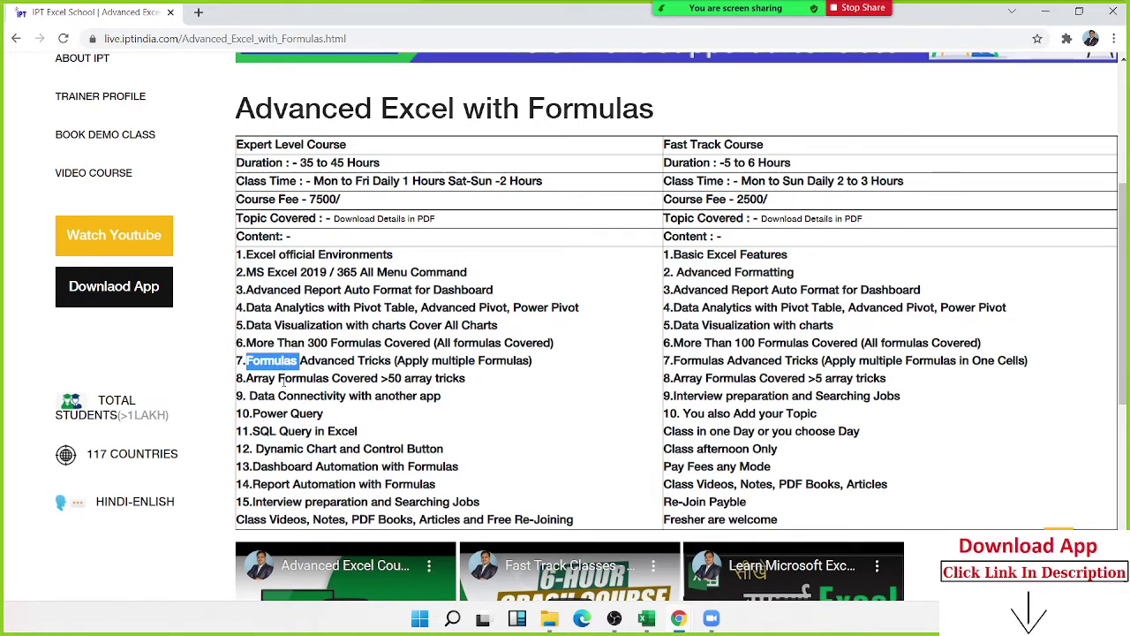
double_click(292, 378)
triple_click(282, 396)
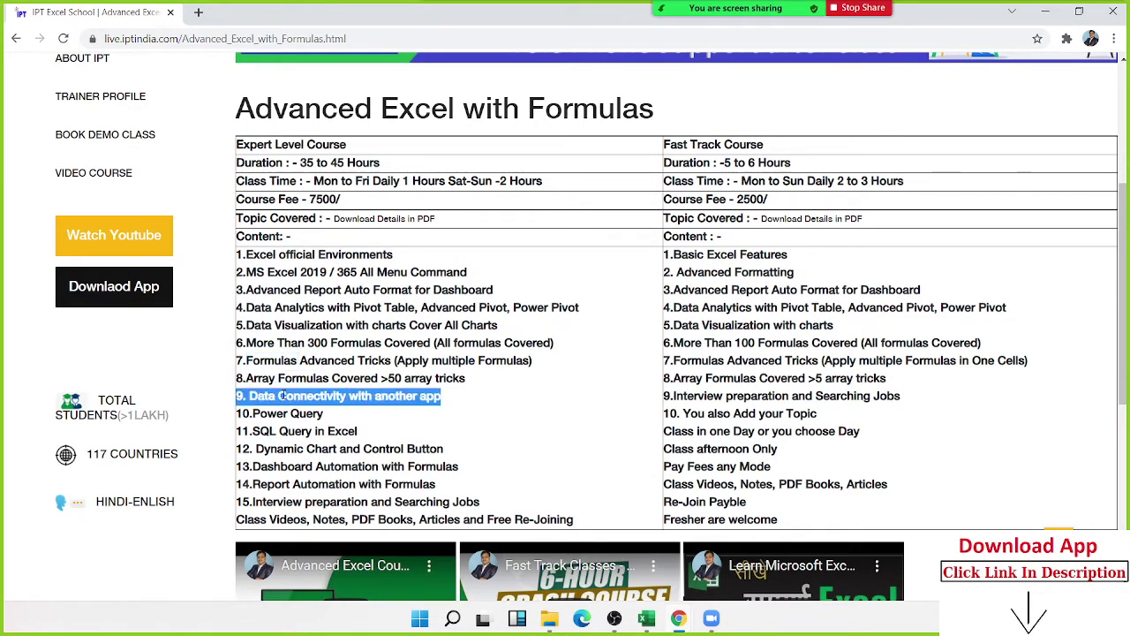
double_click(283, 412)
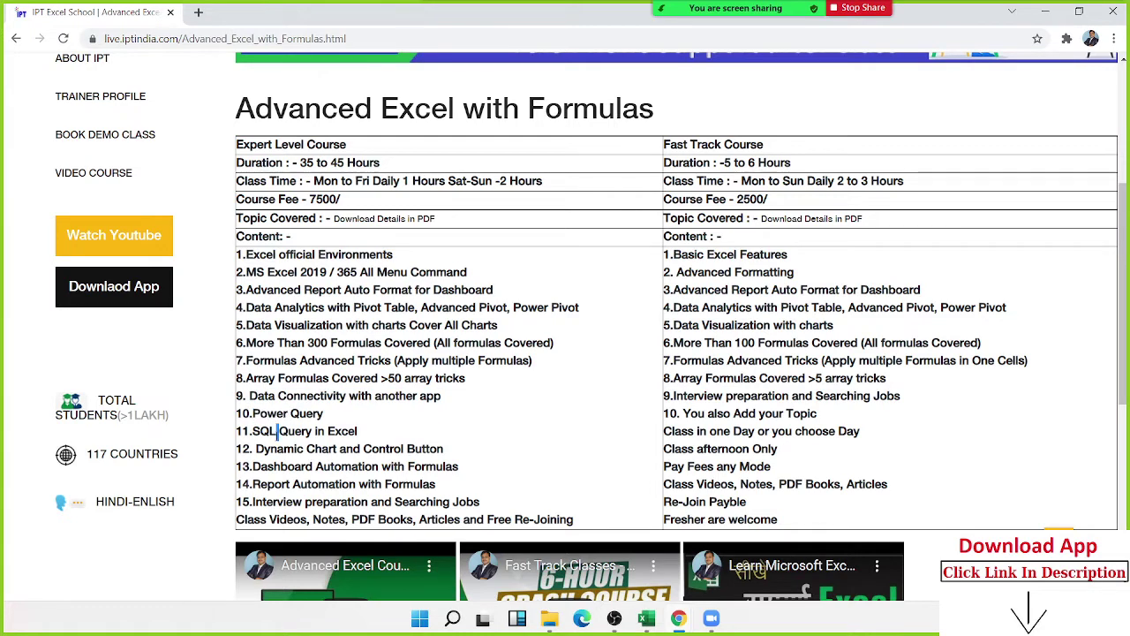
triple_click(280, 431)
left_click(273, 448)
double_click(281, 467)
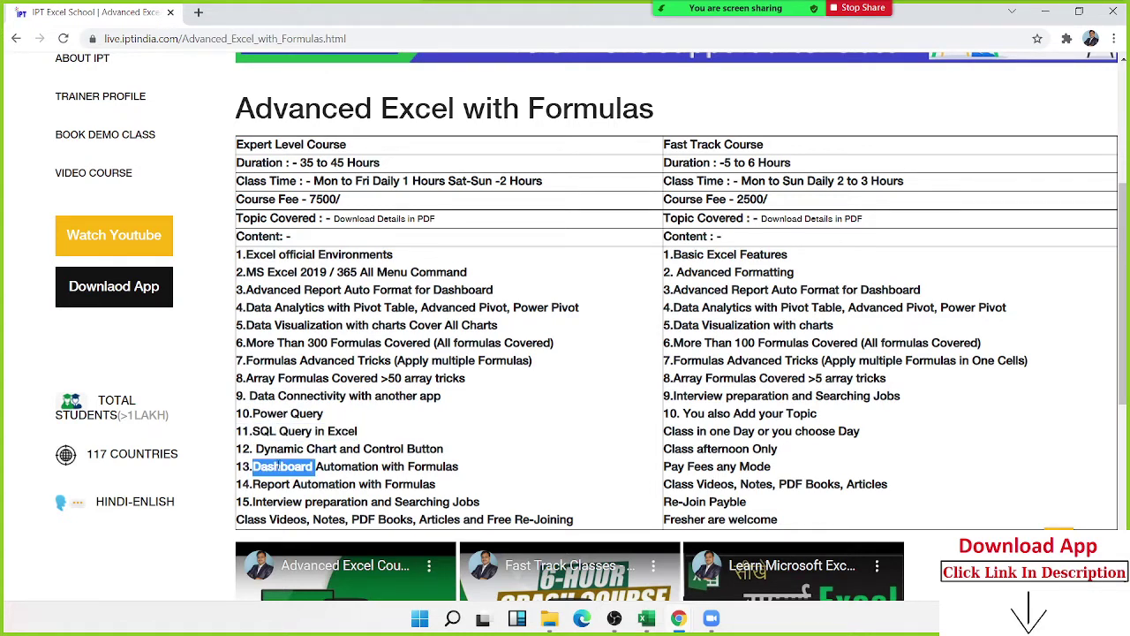
double_click(280, 484)
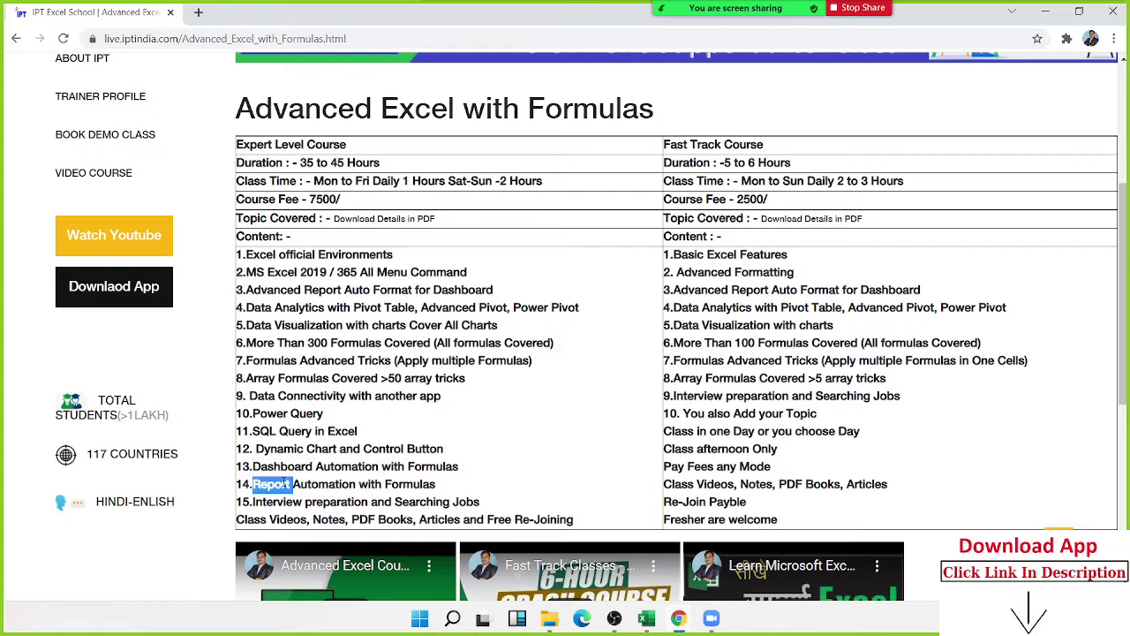
double_click(330, 500)
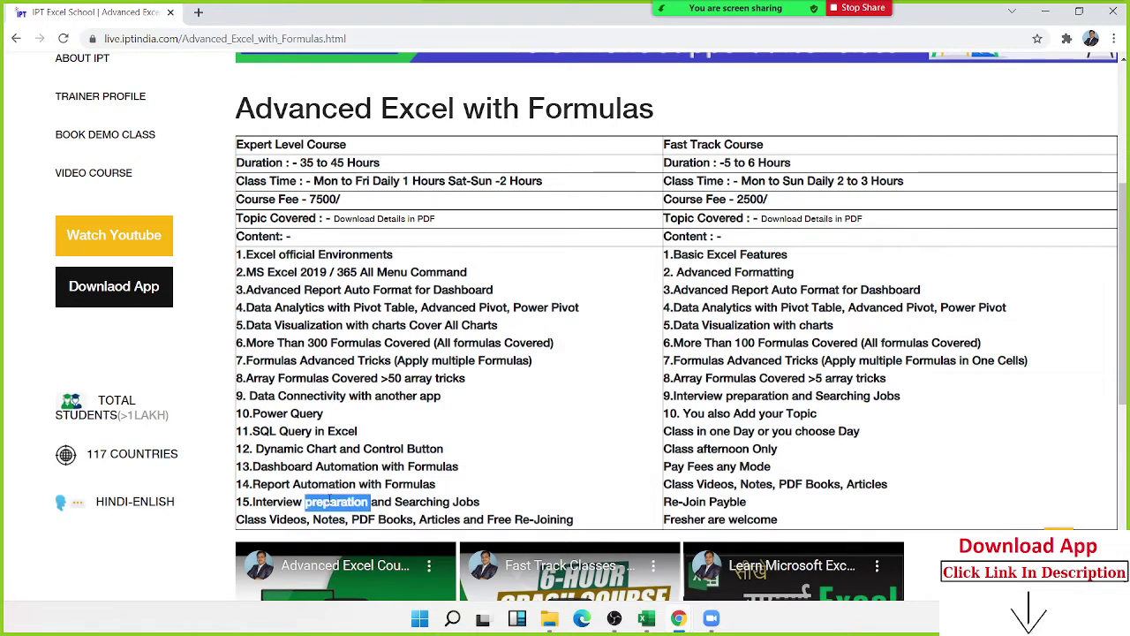
left_click(268, 519)
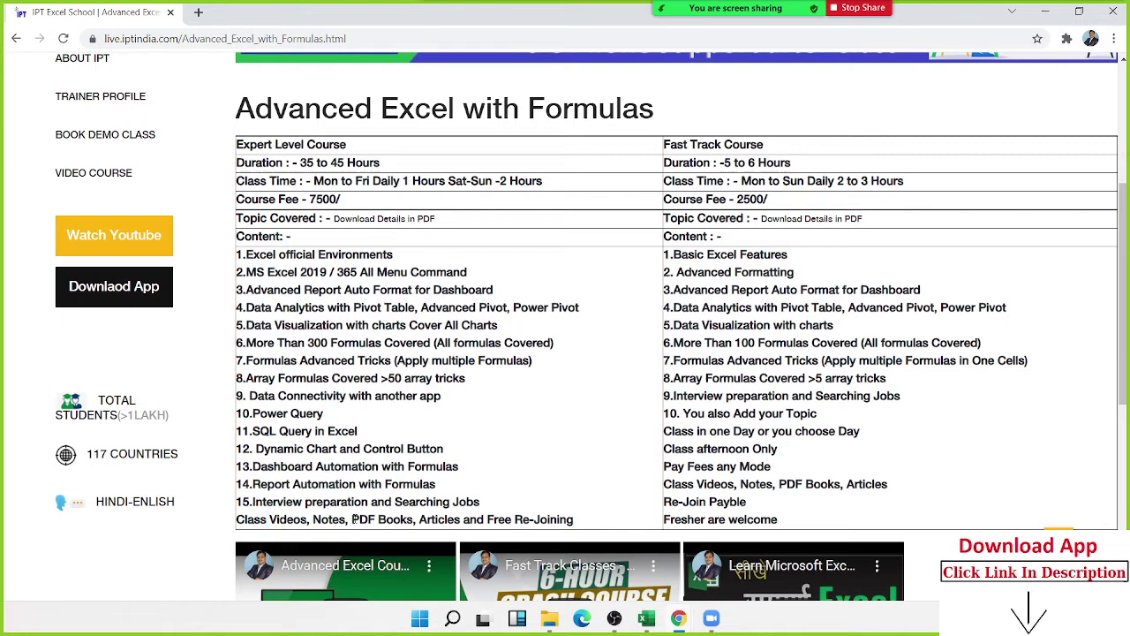
double_click(364, 519)
double_click(439, 520)
left_click_drag(488, 519, 574, 520)
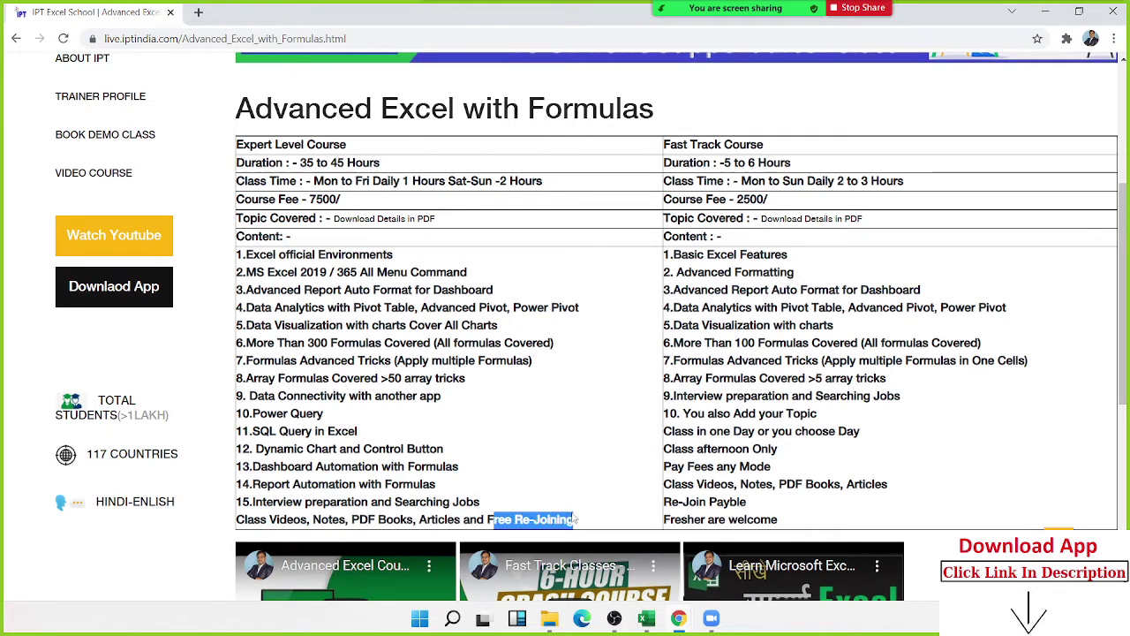
left_click(398, 364)
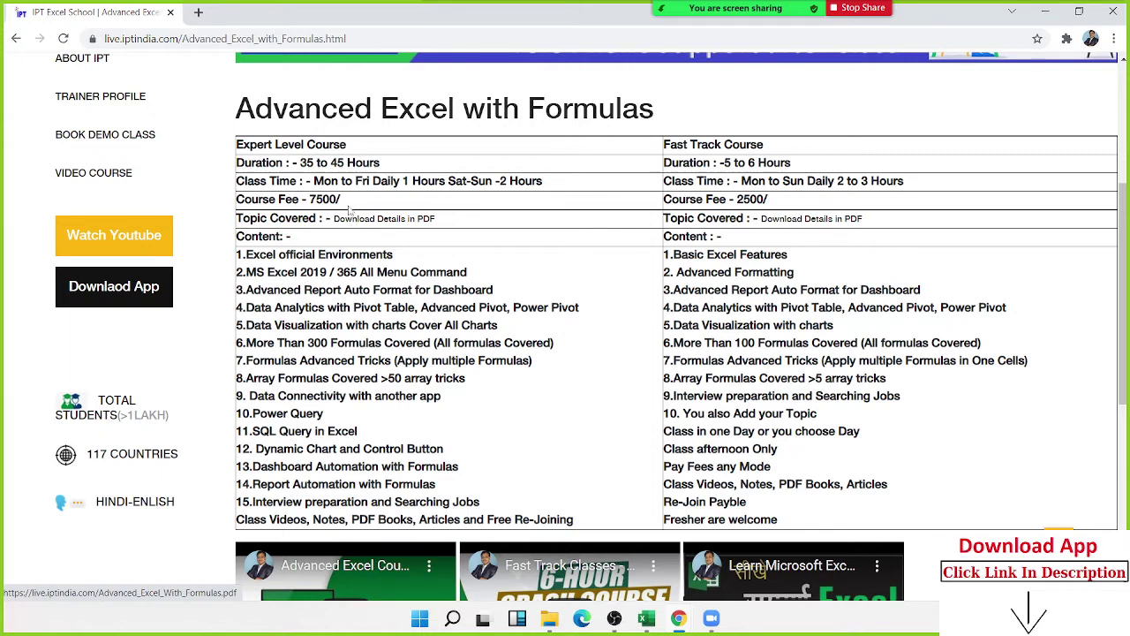
left_click(364, 227)
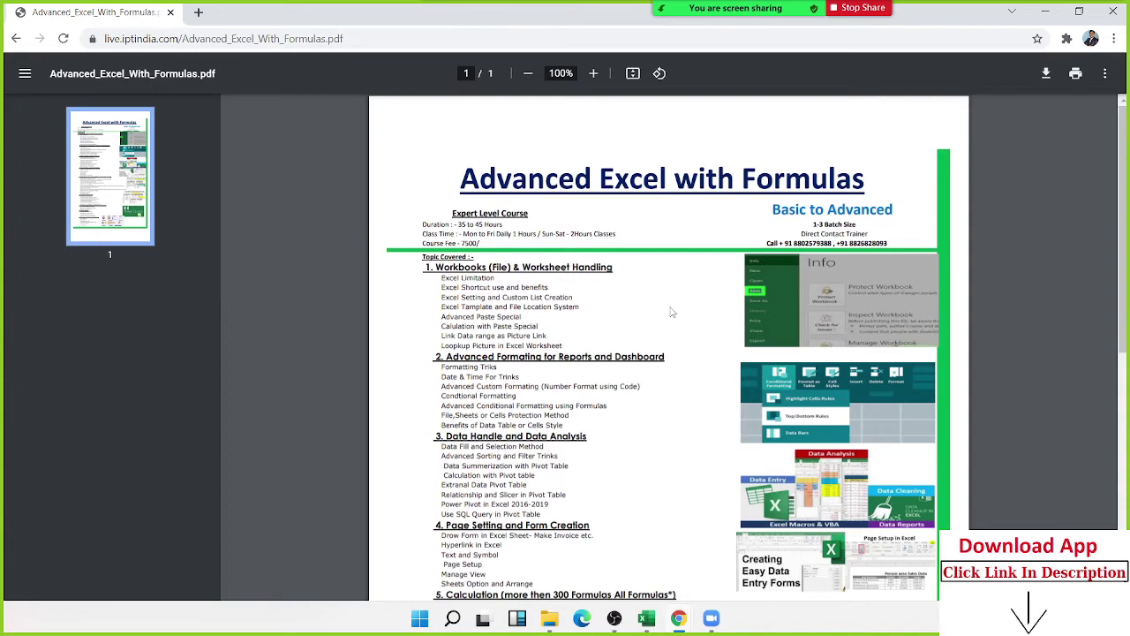
scroll(672, 315, "up", 2, "ctrl")
scroll(673, 313, "up", 2, "ctrl")
scroll(672, 311, "up", 2)
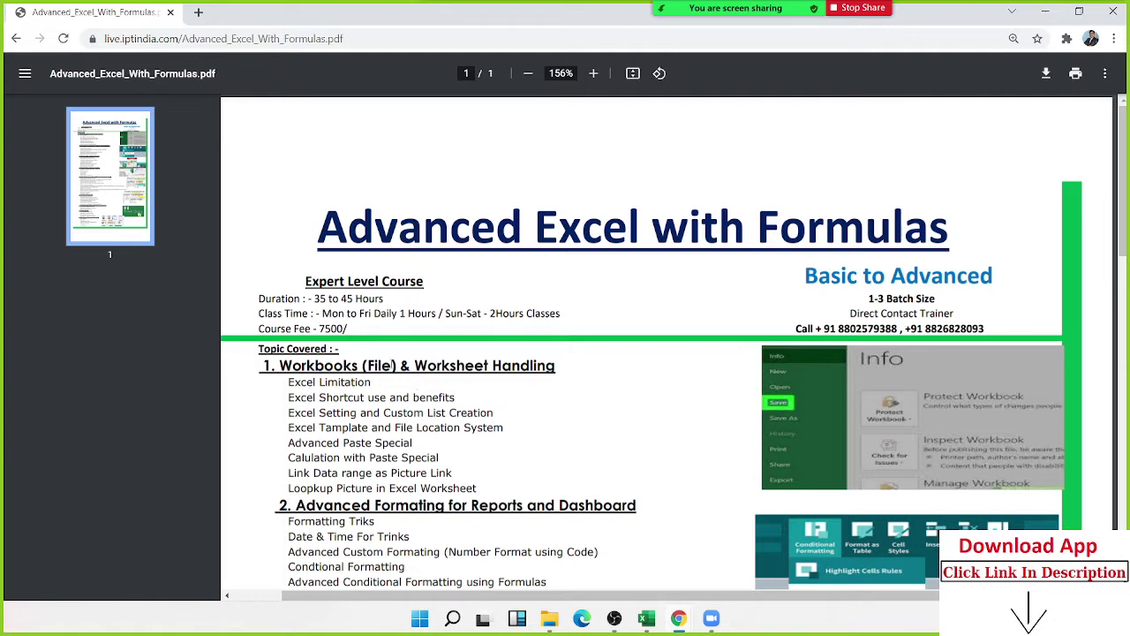
double_click(317, 298)
left_click(406, 304)
scroll(596, 359, "down", 2)
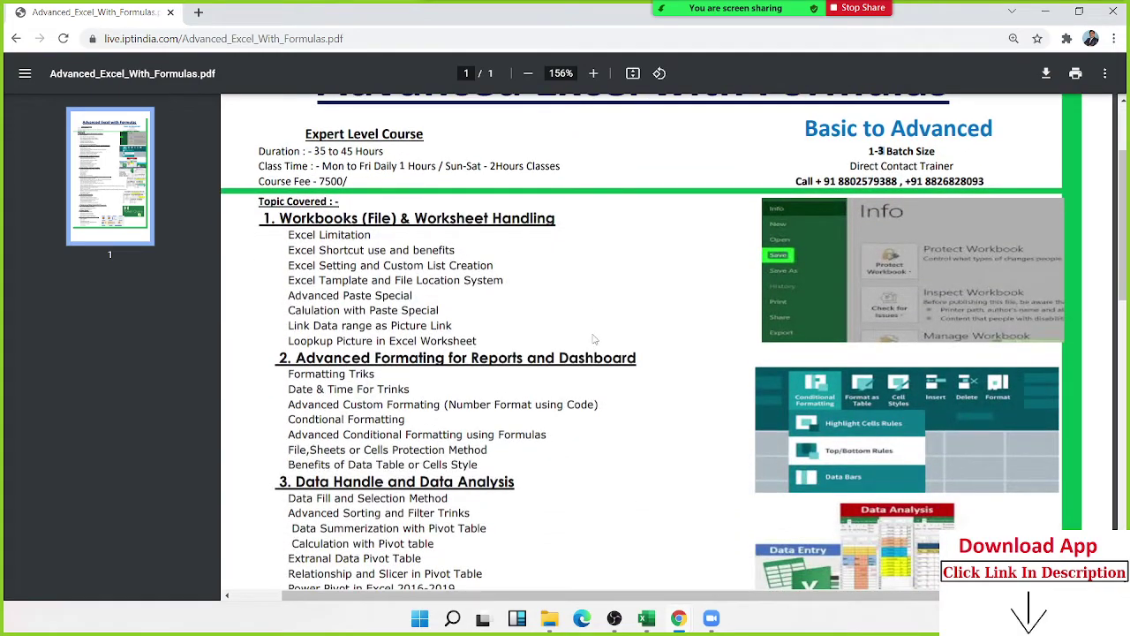
scroll(594, 338, "down", 2)
scroll(594, 338, "down", 3)
scroll(594, 335, "down", 3)
scroll(593, 332, "down", 2)
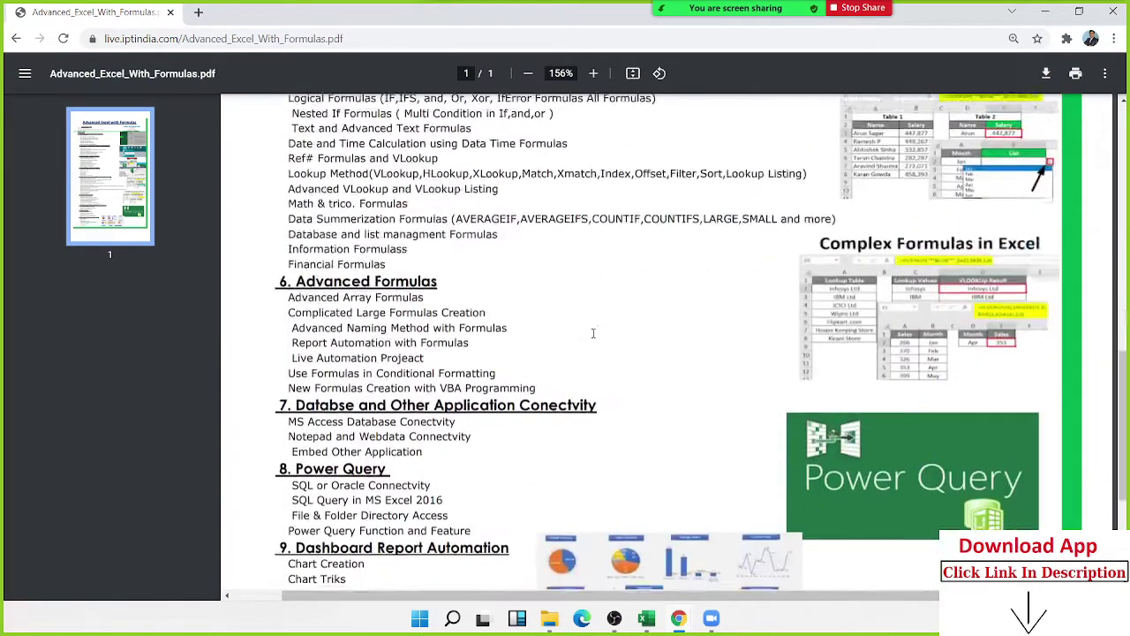
scroll(594, 333, "down", 2)
scroll(595, 336, "down", 2)
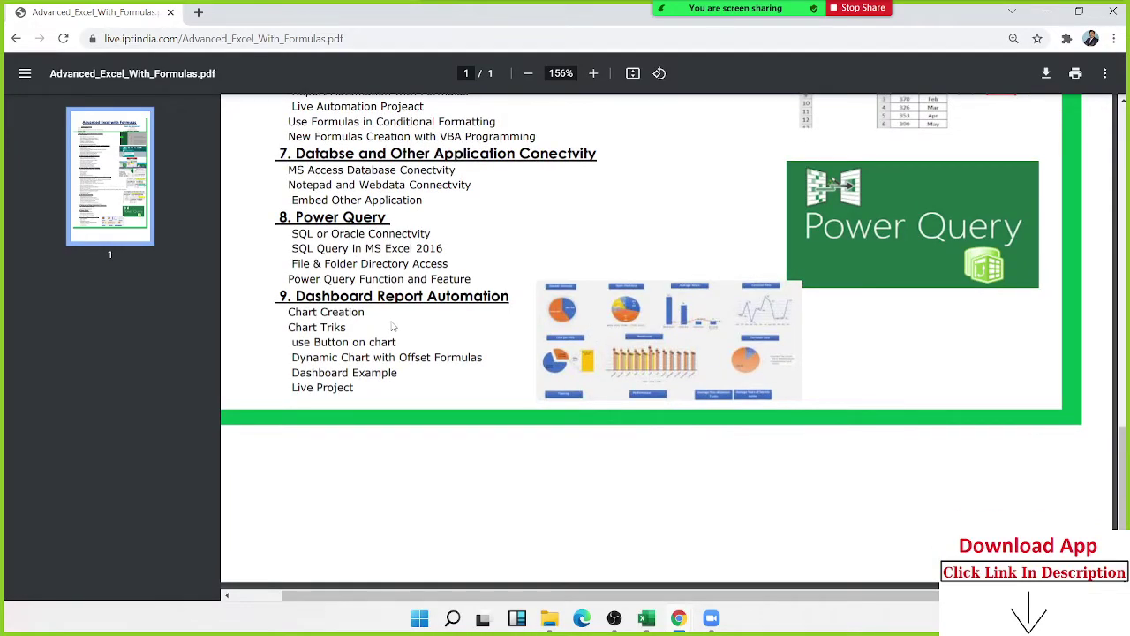
scroll(393, 327, "up", 3)
scroll(393, 326, "up", 1)
scroll(495, 474, "up", 3)
scroll(495, 474, "up", 1)
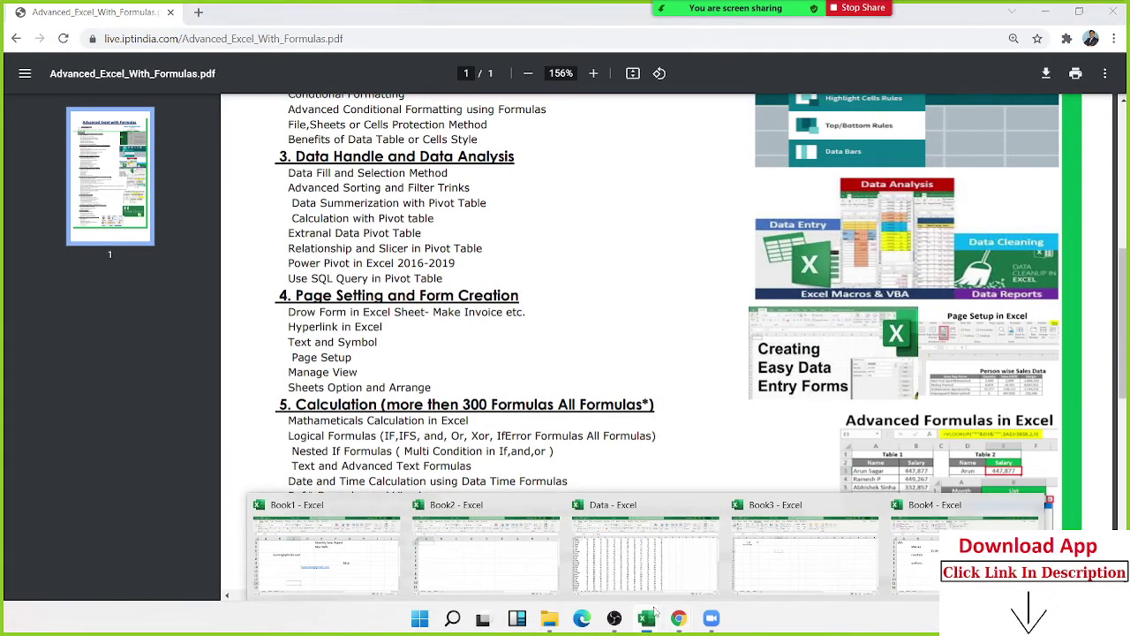
Switch to the Book3 workbook and delete the old values in A1:D7 on Sheet2.
mouse_move(647, 618)
left_click(837, 562)
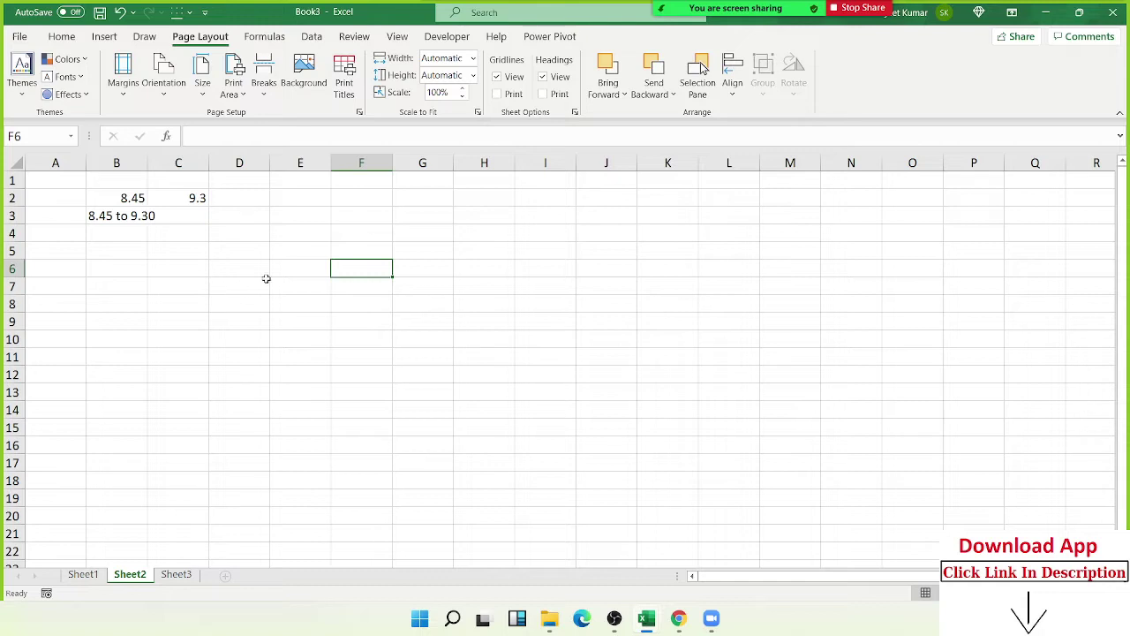
mouse_move(265, 281)
left_mouse_down()
mouse_move(207, 219)
mouse_move(77, 174)
left_mouse_up()
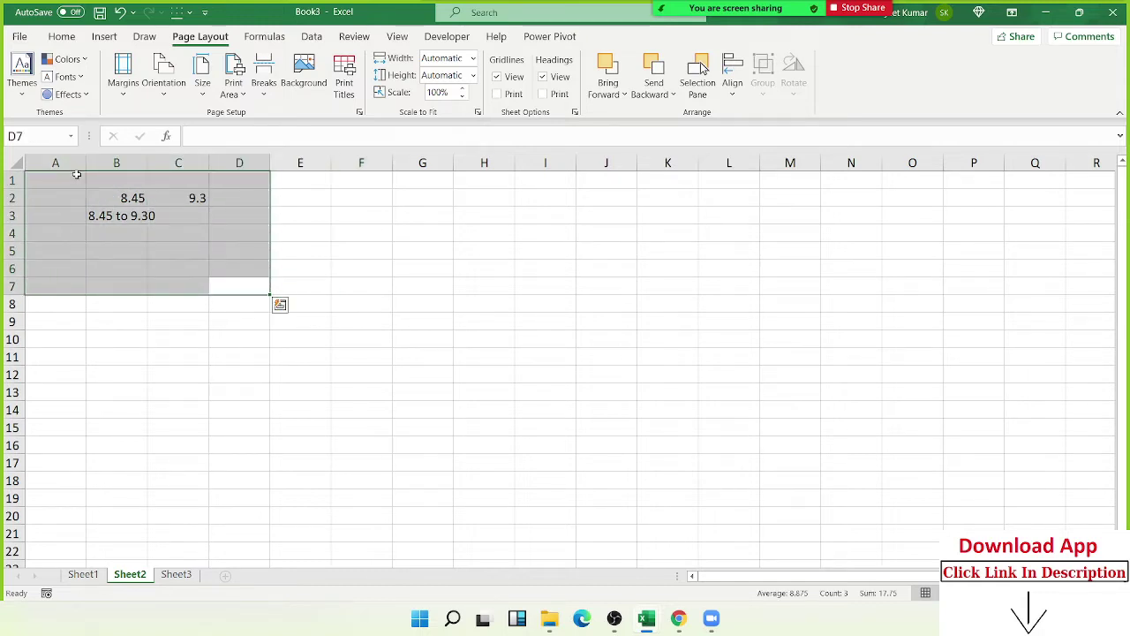
key("Delete")
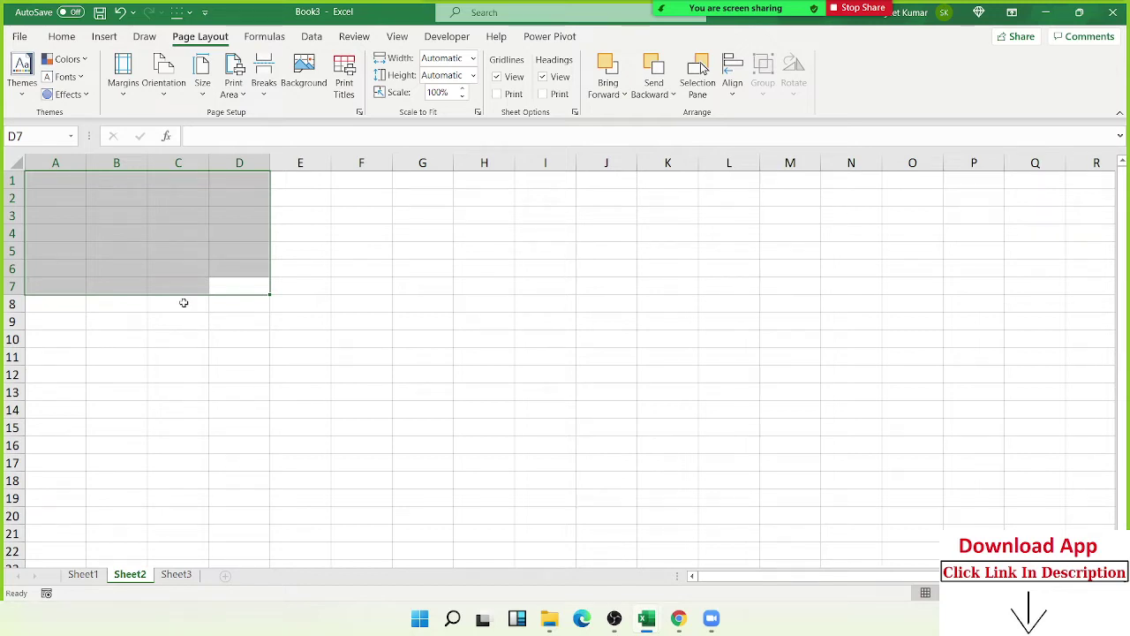
left_click(260, 285)
scroll(235, 256, "up", 2, "ctrl")
Enter 20 in B2 and 30 in D2 on Sheet2.
scroll(234, 256, "up", 4, "ctrl")
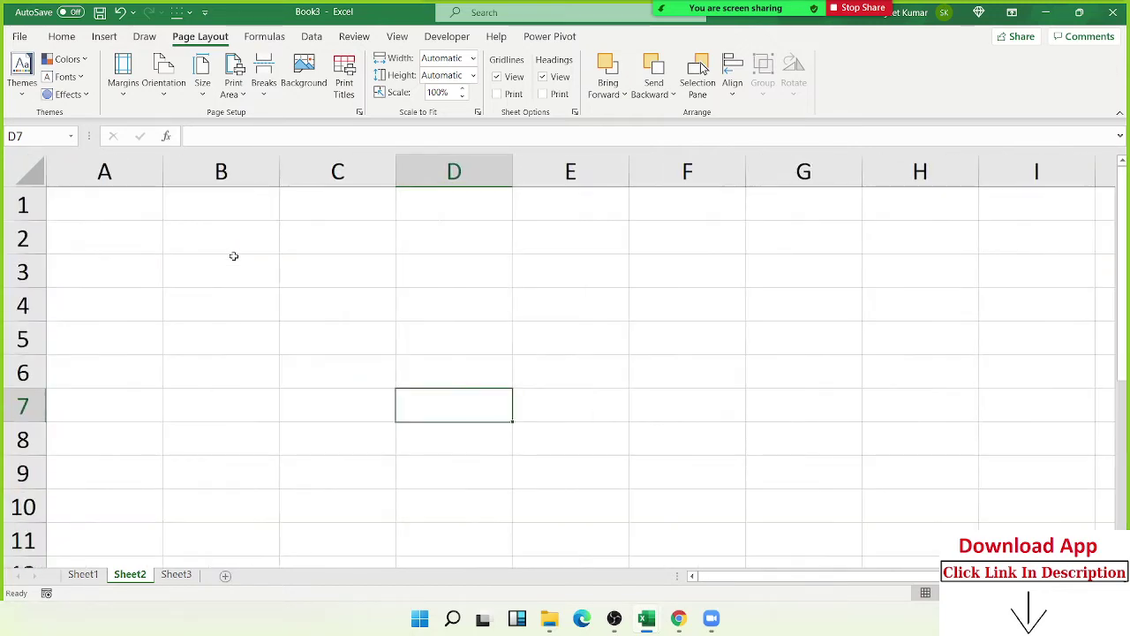
left_click(230, 252)
type("20")
key("Tab")
key("Tab")
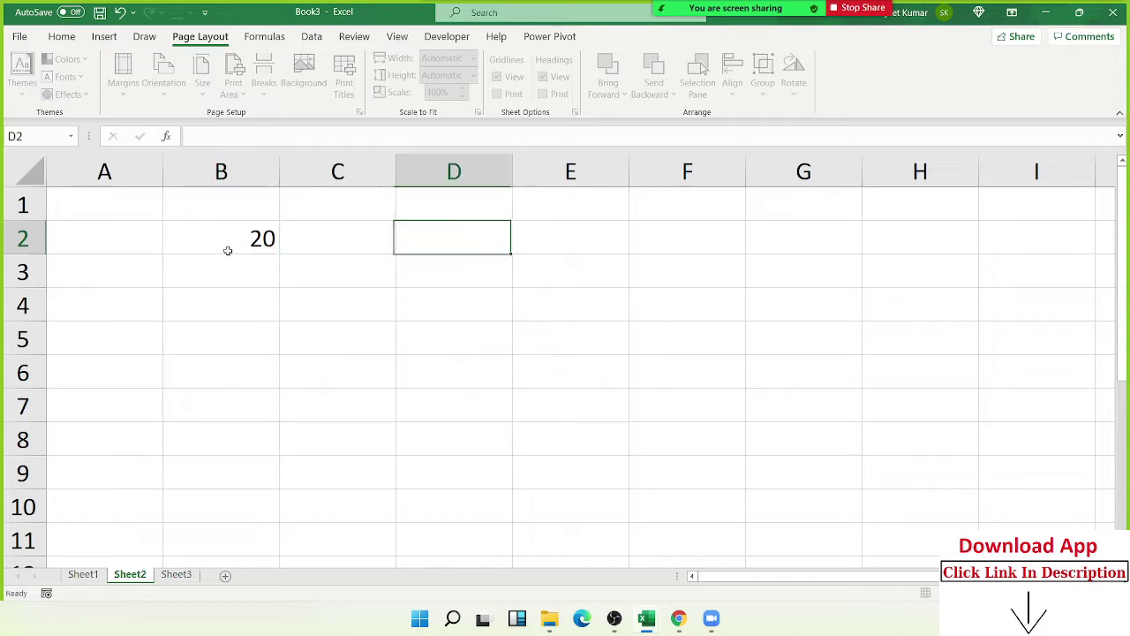
type("30")
key("Return")
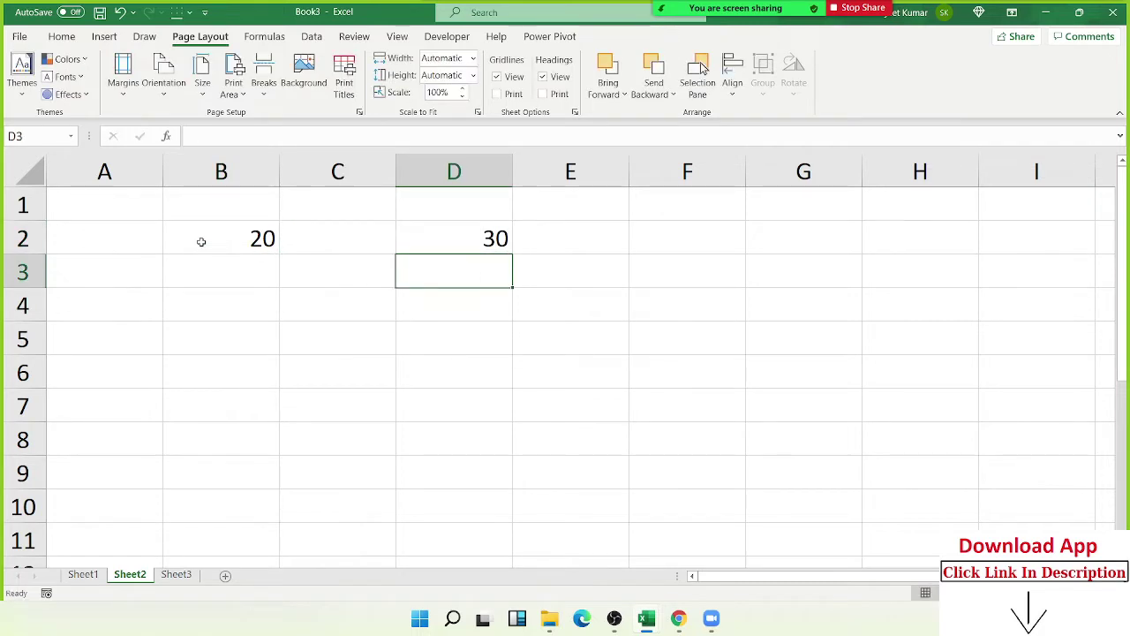
Copy B2's 20 and Paste Special it onto D2 with the Add operation, giving 50.
left_click(201, 242)
key("ctrl+c")
left_click(446, 244)
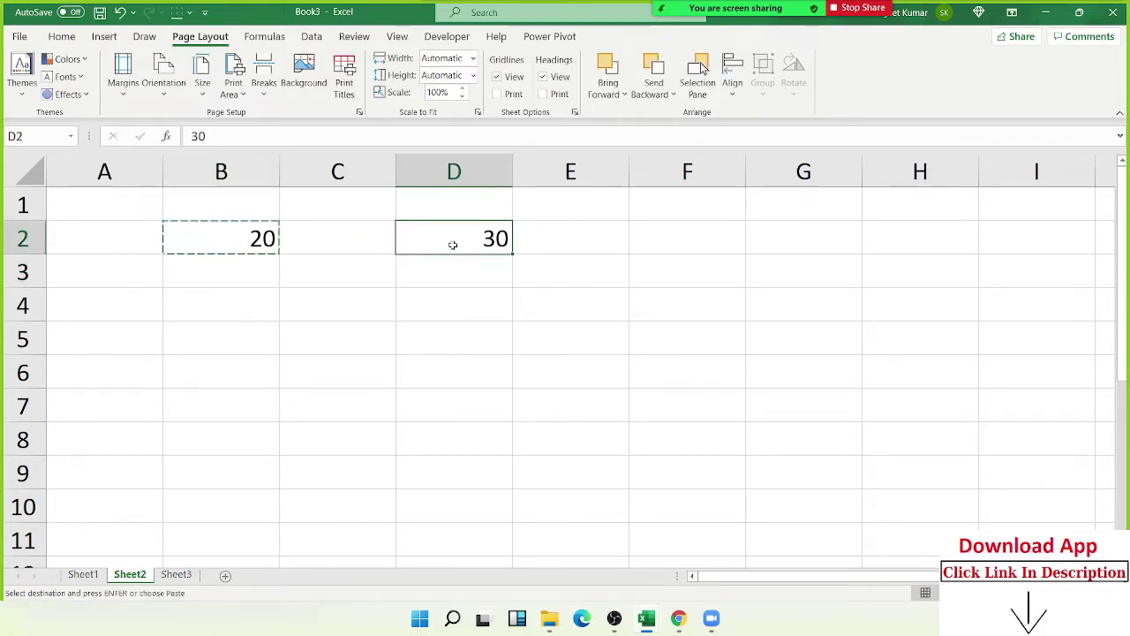
key("ctrl+v")
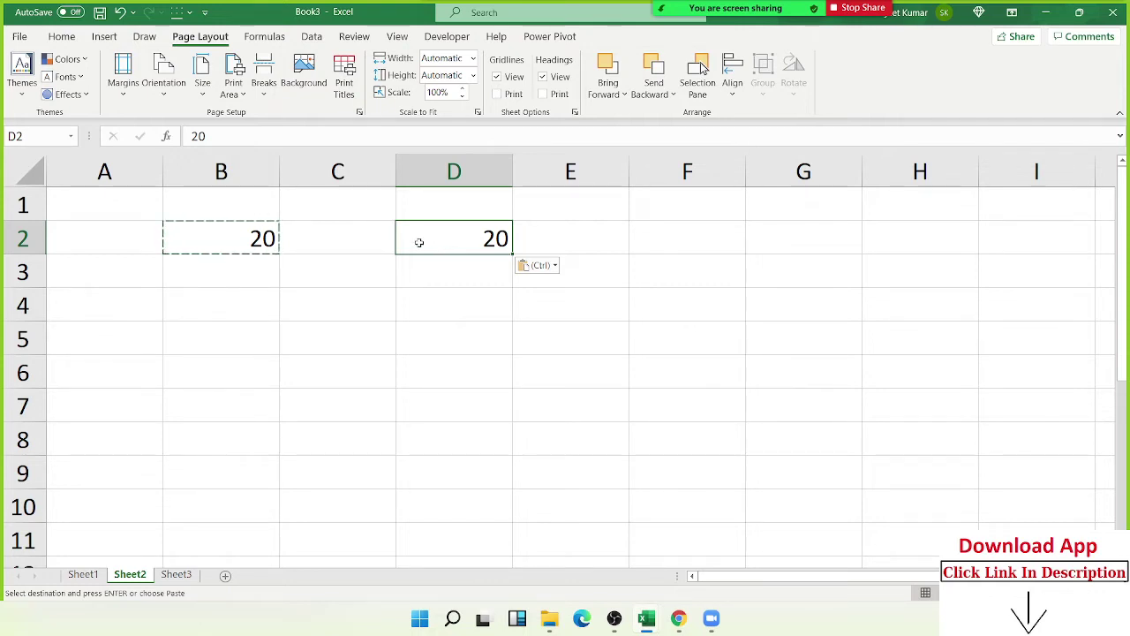
right_click(450, 232)
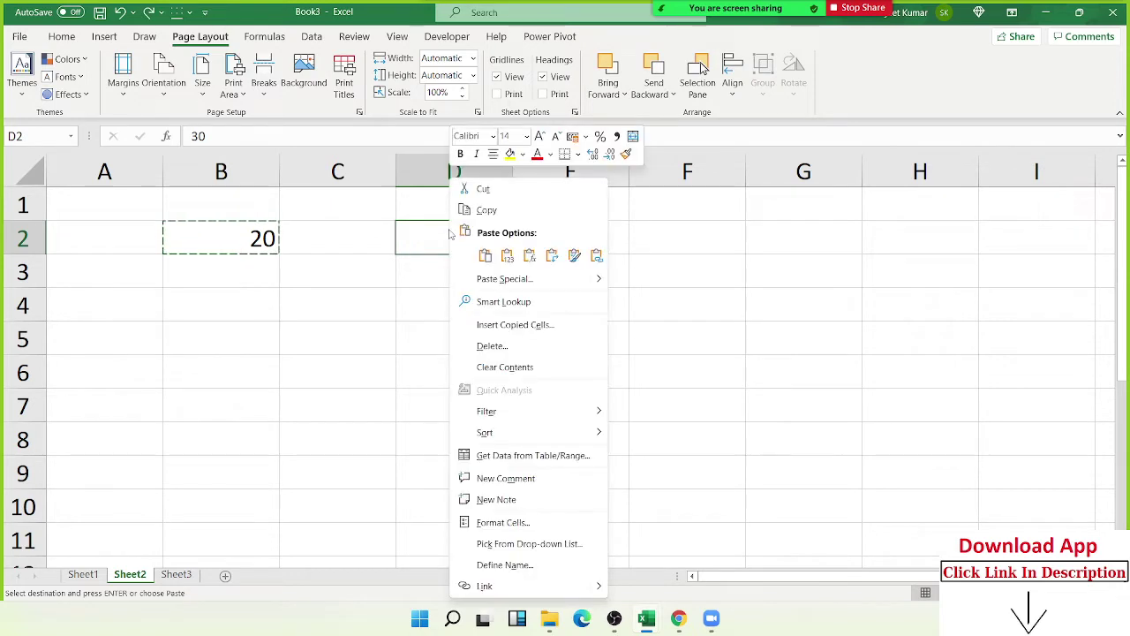
left_click(494, 278)
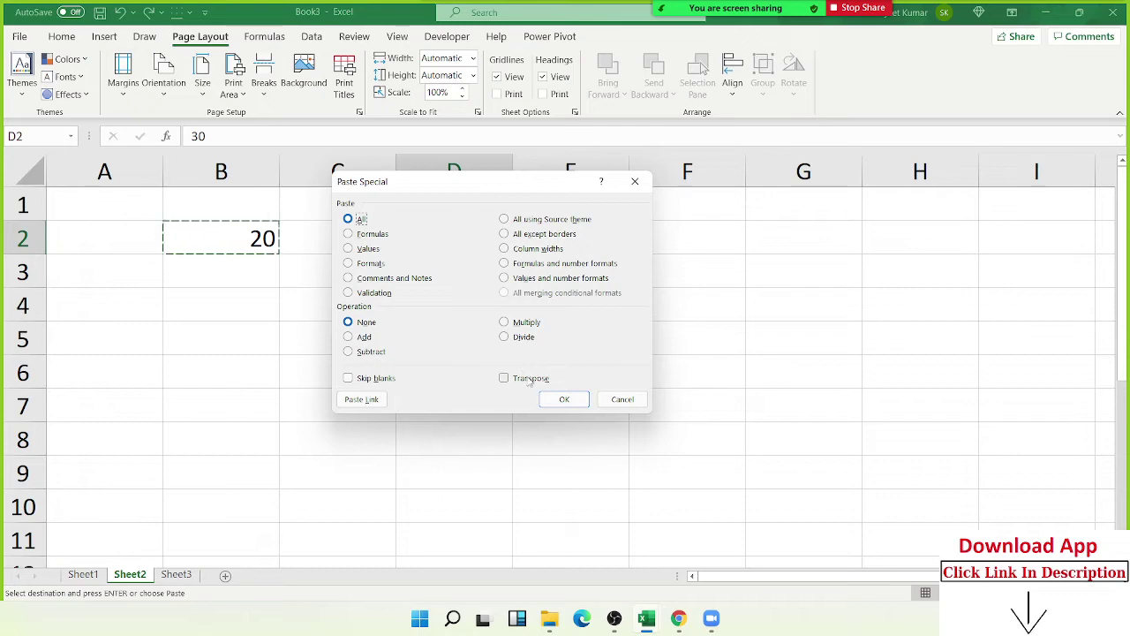
left_click(517, 338)
left_click_drag(491, 184, 709, 157)
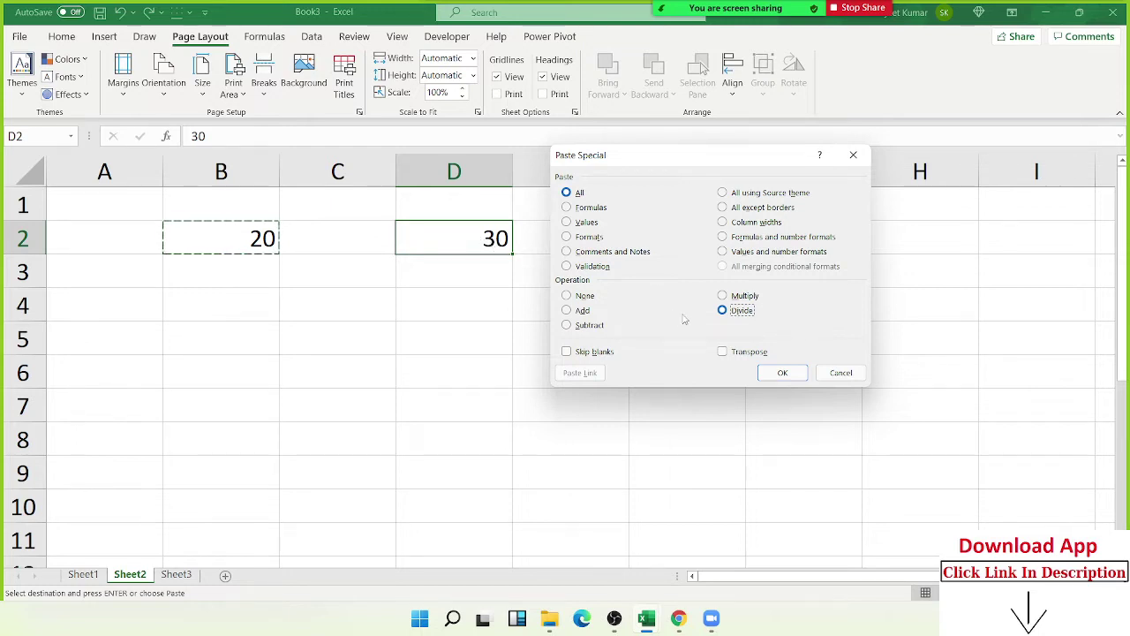
left_click(723, 295)
left_click(579, 312)
left_click(780, 373)
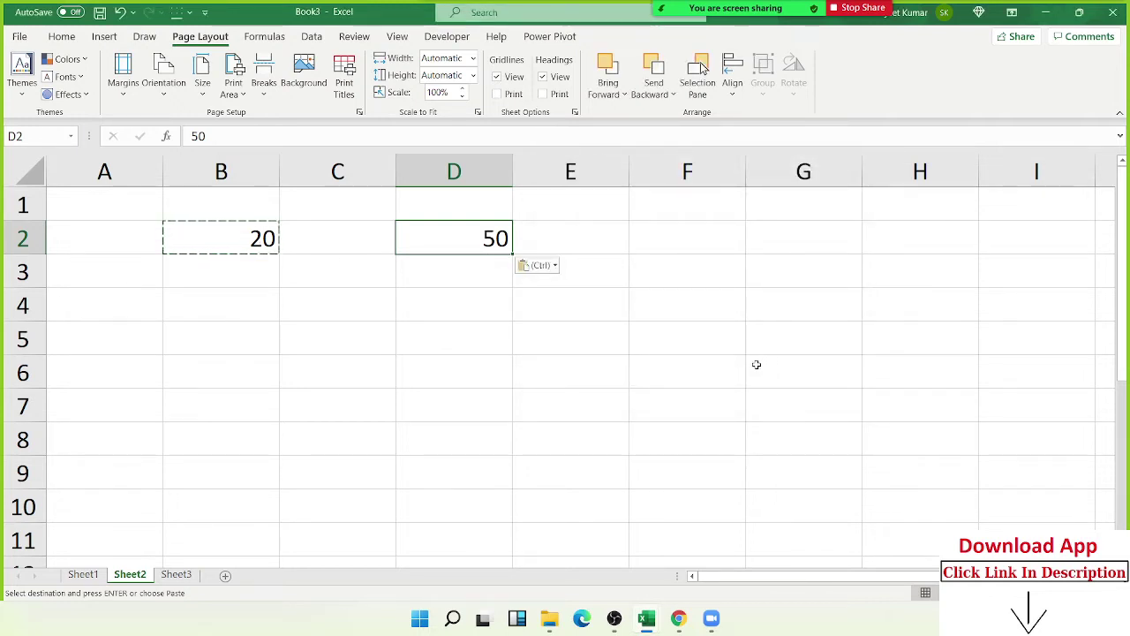
Reopen Paste Special on D2, cancel it without pasting, and go to Sheet3.
right_click(486, 242)
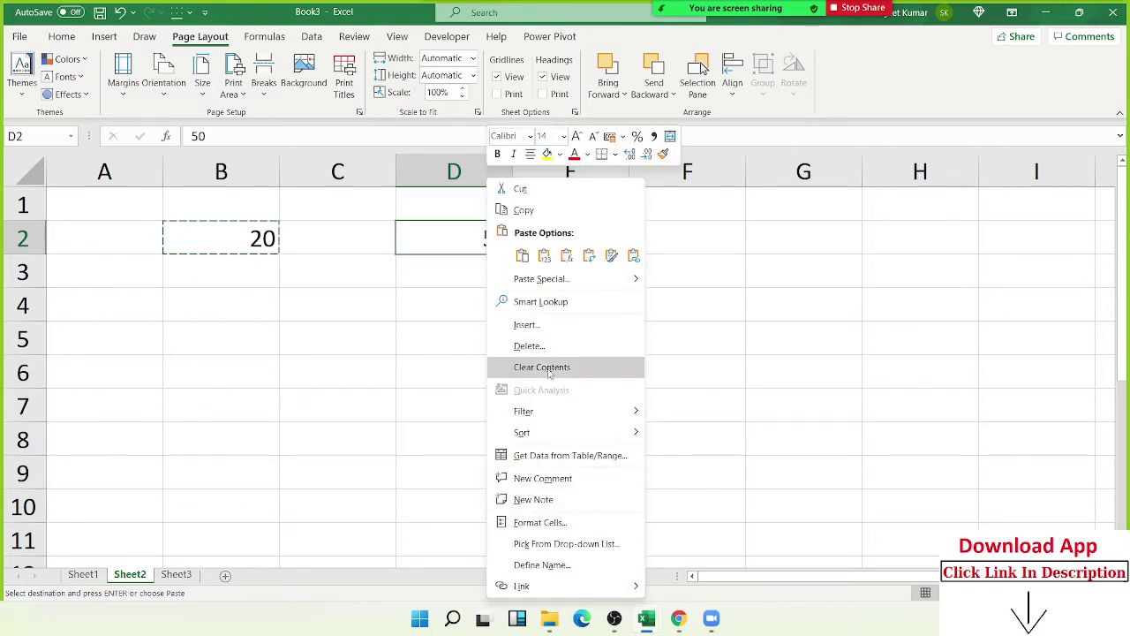
left_click(541, 278)
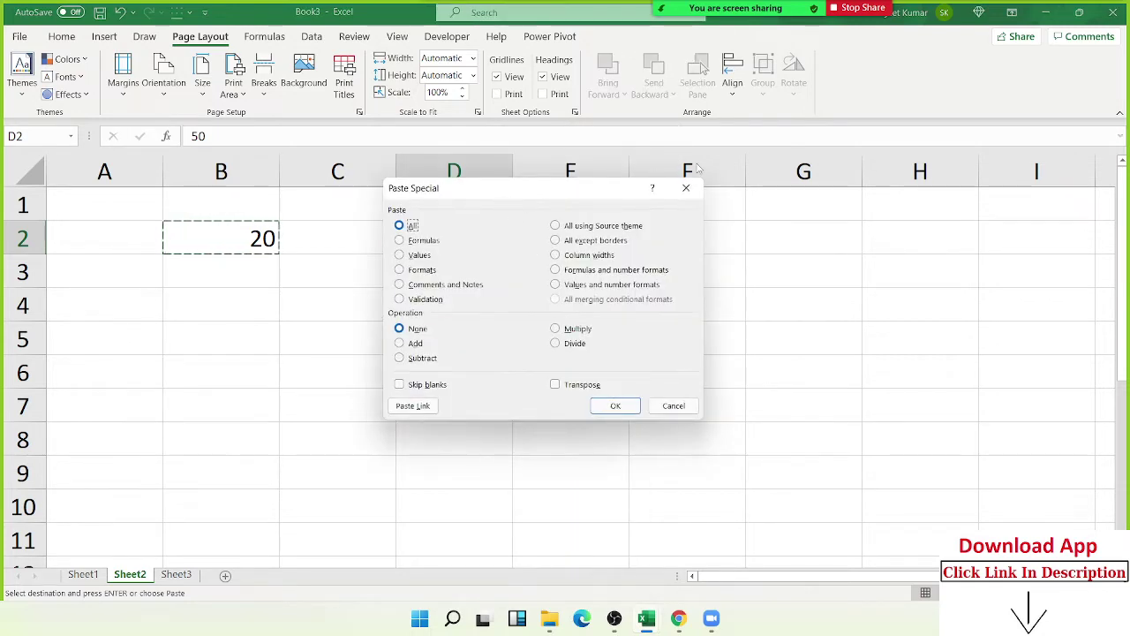
left_click_drag(441, 187, 715, 141)
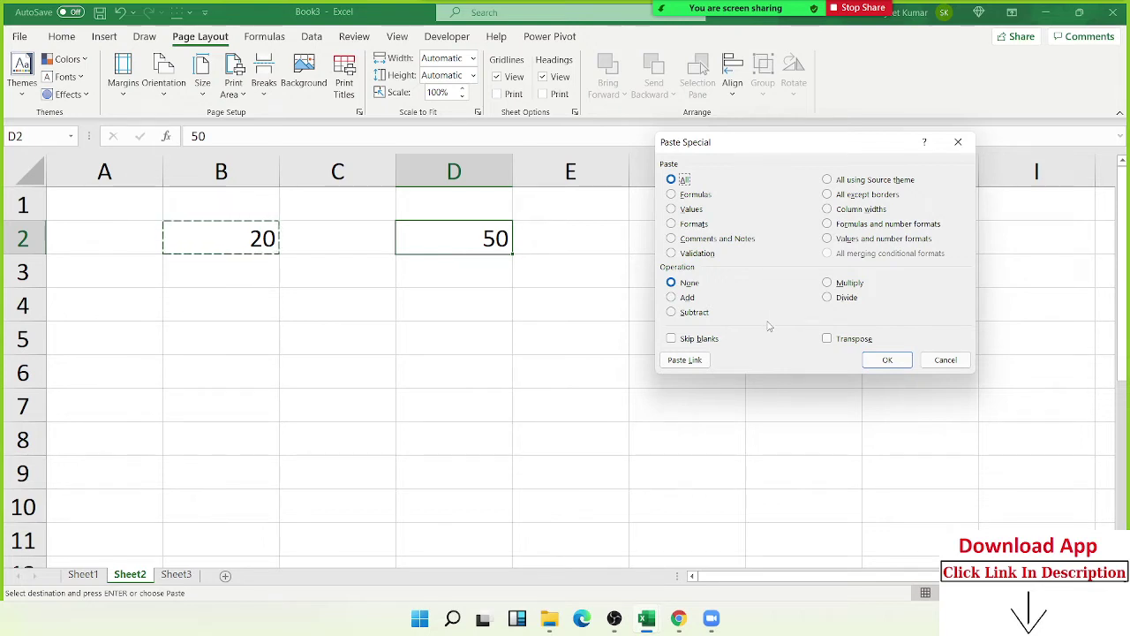
key("Escape")
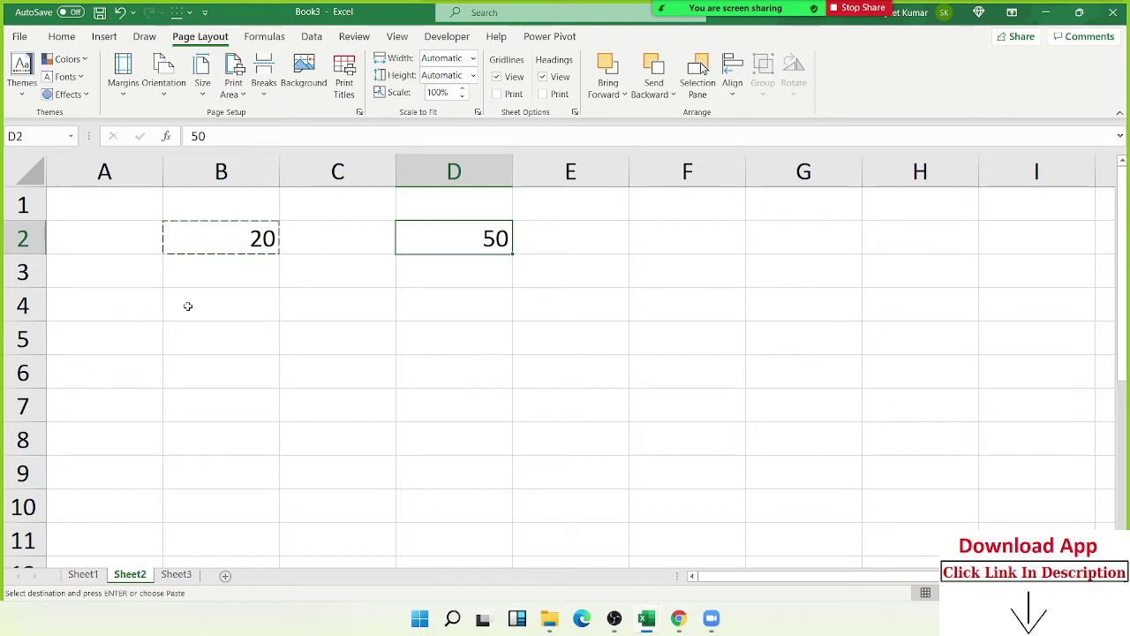
left_click(176, 574)
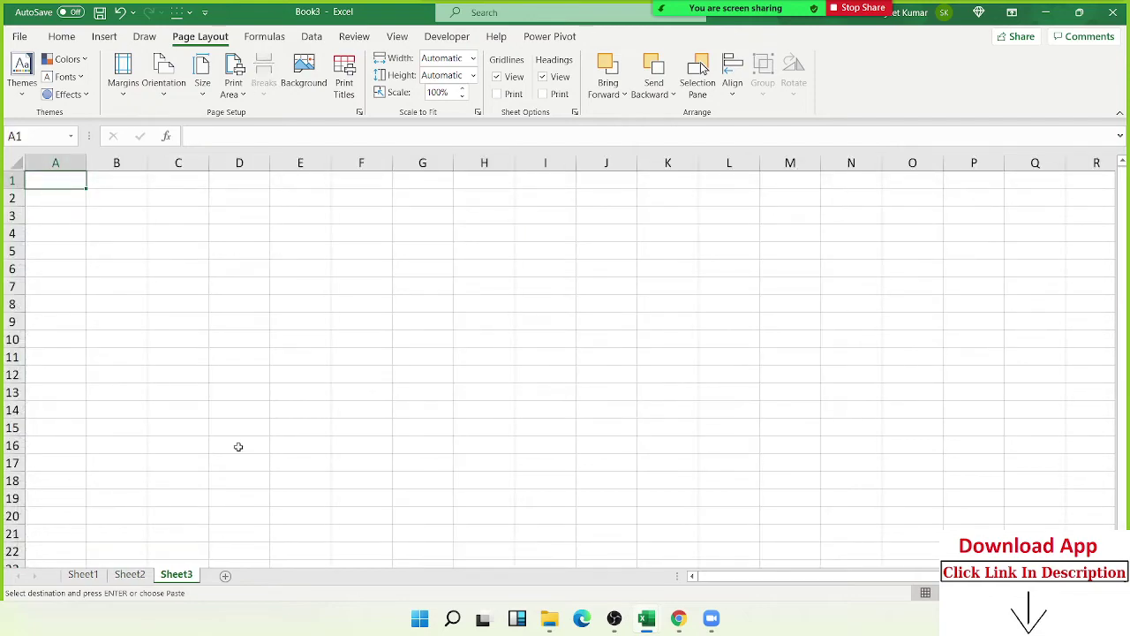
Enter 20% in cell A1 of Sheet3.
scroll(239, 380, "up", 3, "ctrl")
scroll(256, 366, "up", 1, "ctrl")
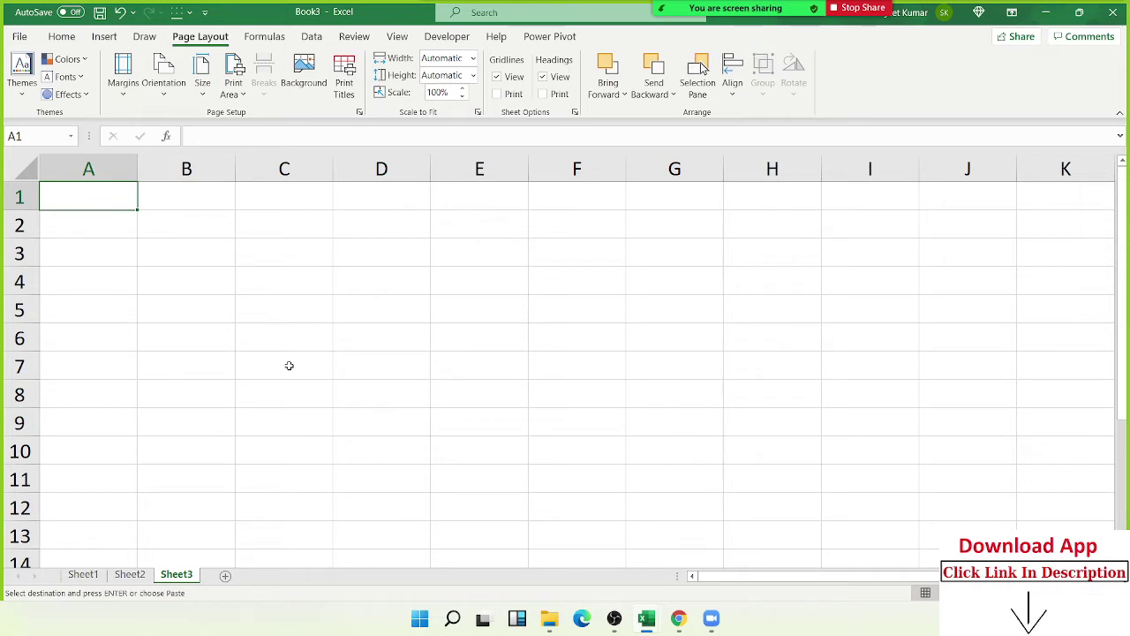
type("20")
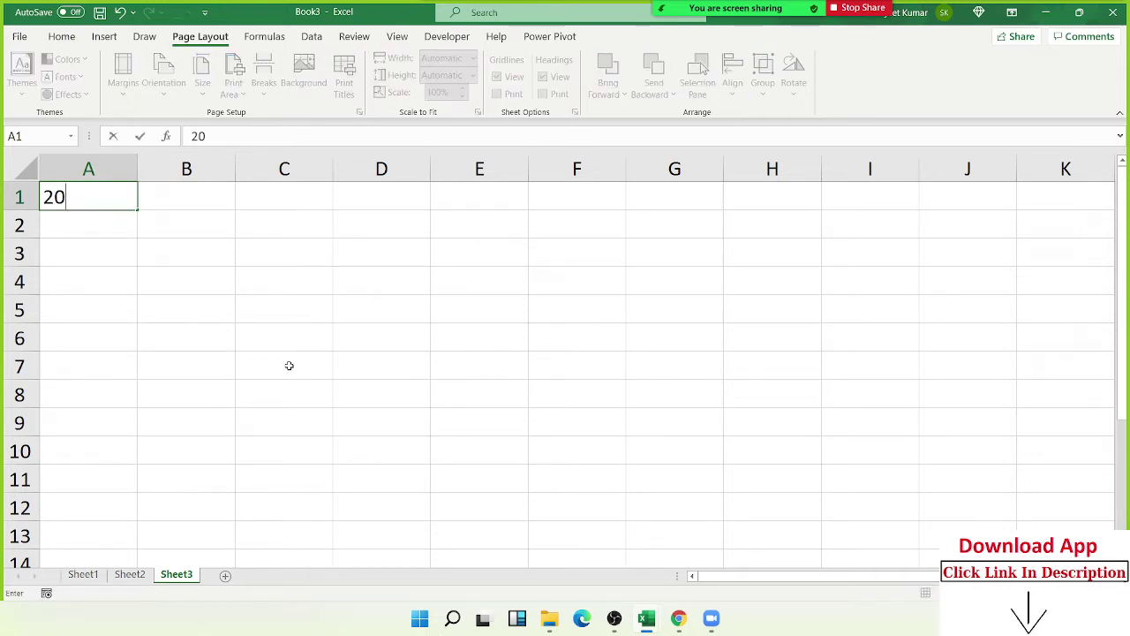
type("%")
key("Return")
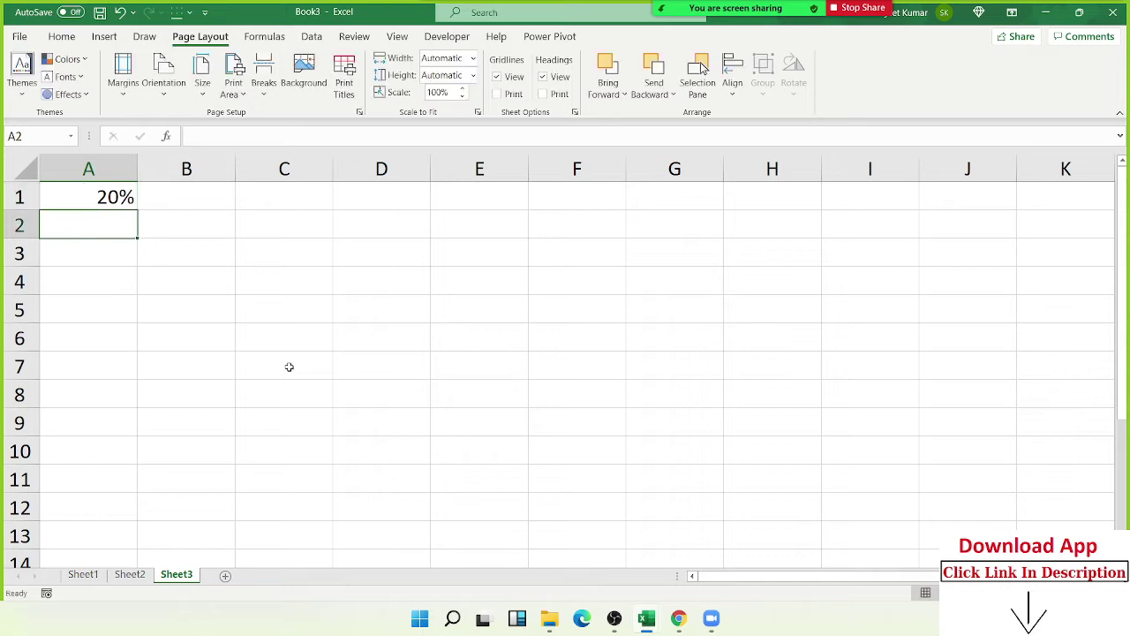
Enter the plain number 20 in B1, correcting an initial 2.
left_click(178, 201)
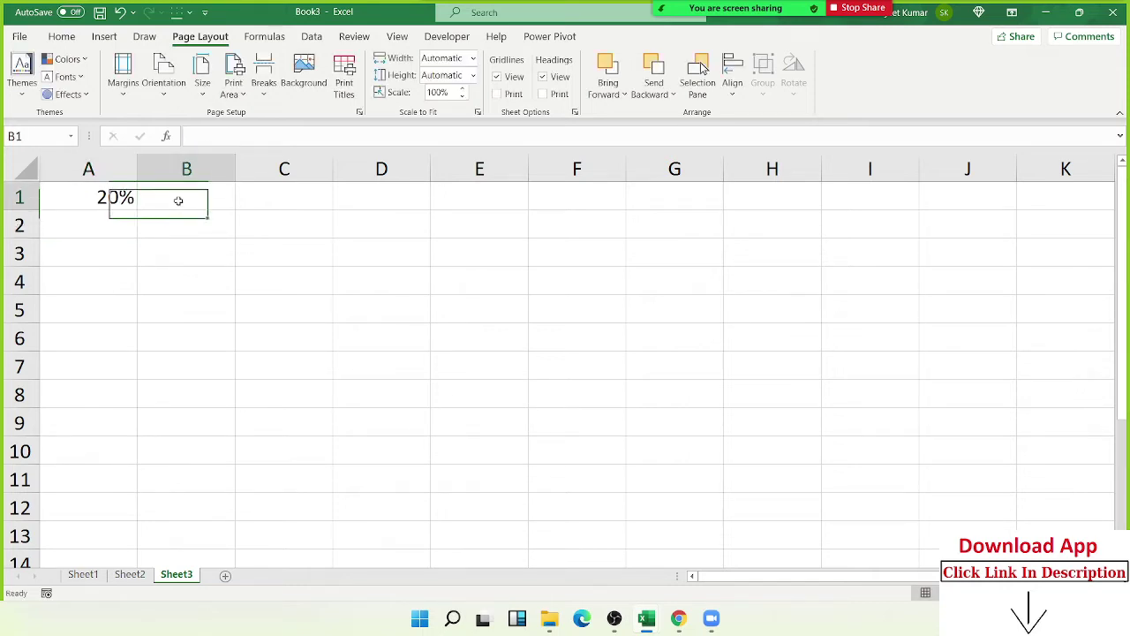
type("2")
key("Return")
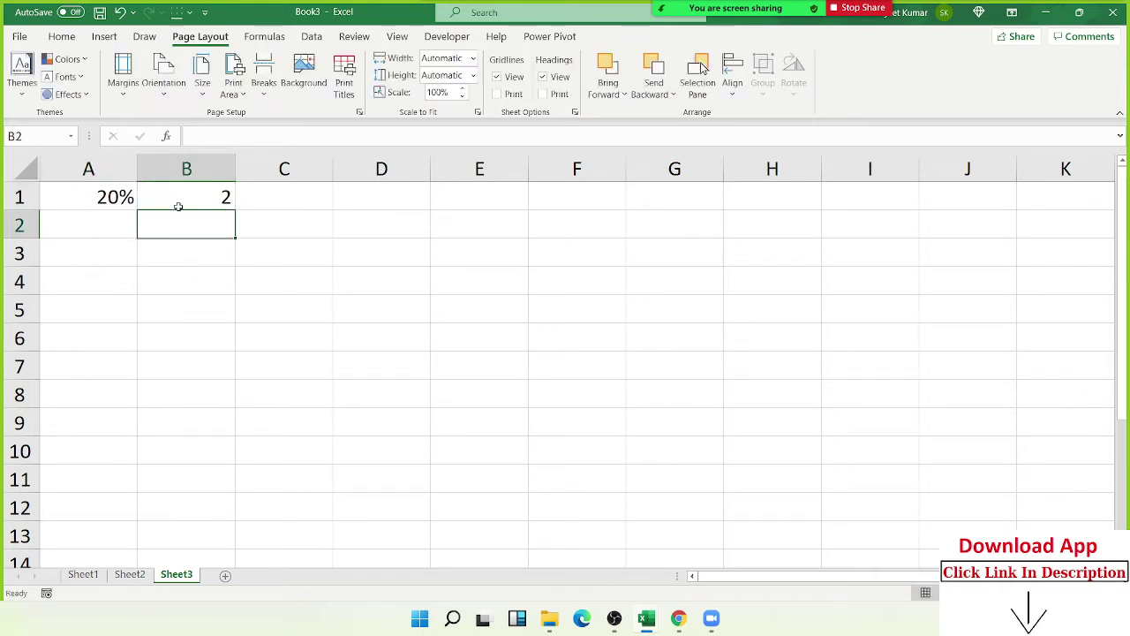
left_click(178, 207)
type("20")
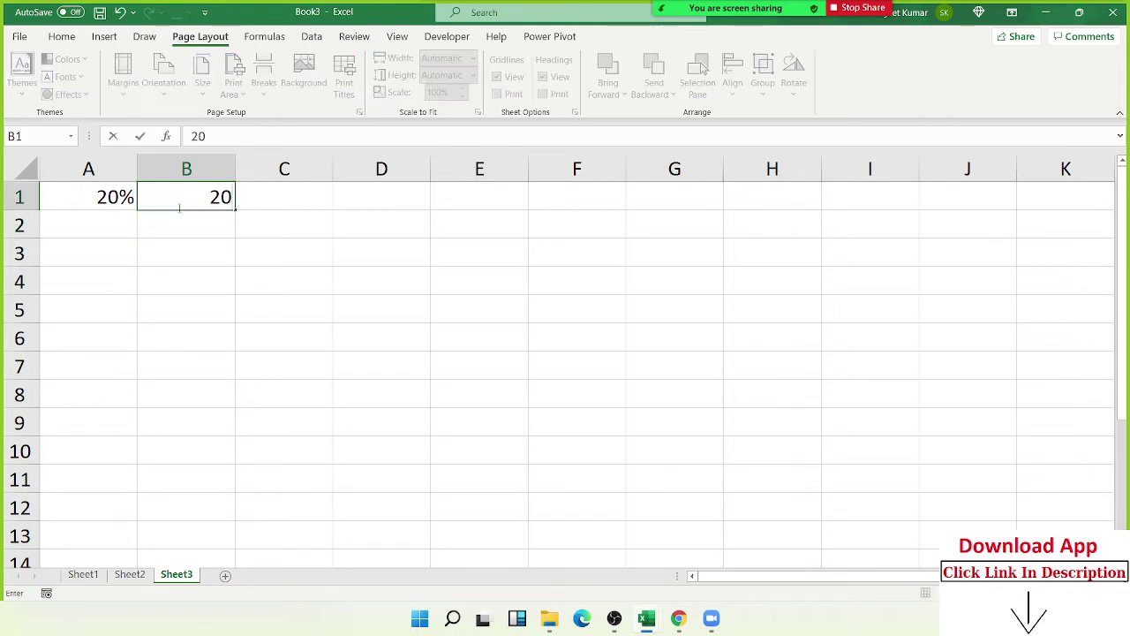
key("Return")
left_click(179, 205)
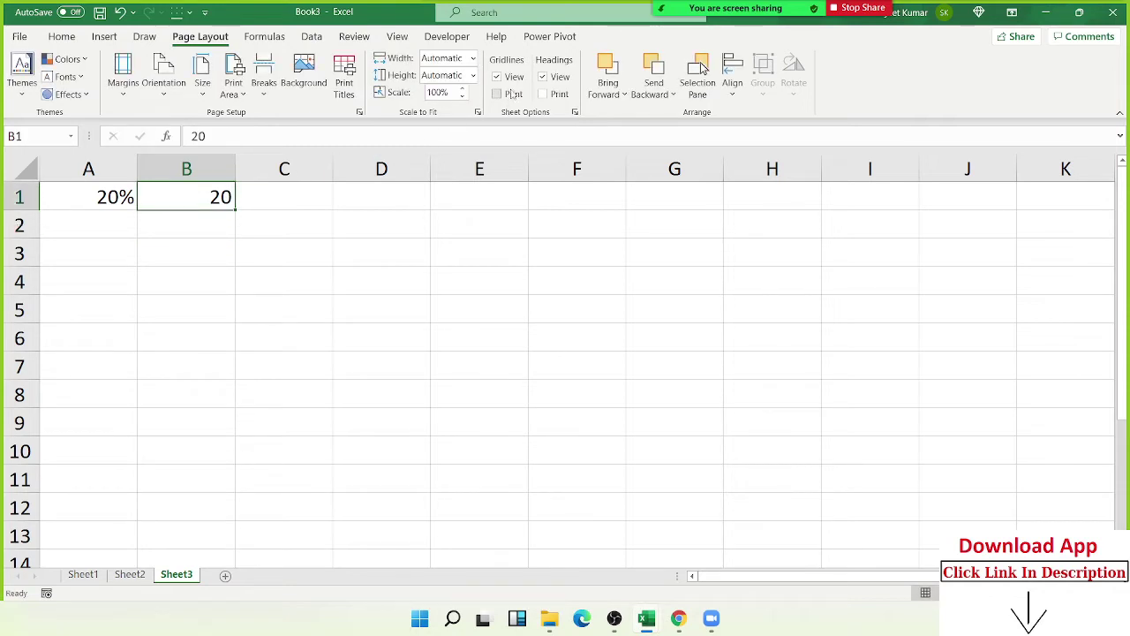
Apply Percent Style to B1 so it shows 2000%, and note 1=100% in B2.
left_click(62, 37)
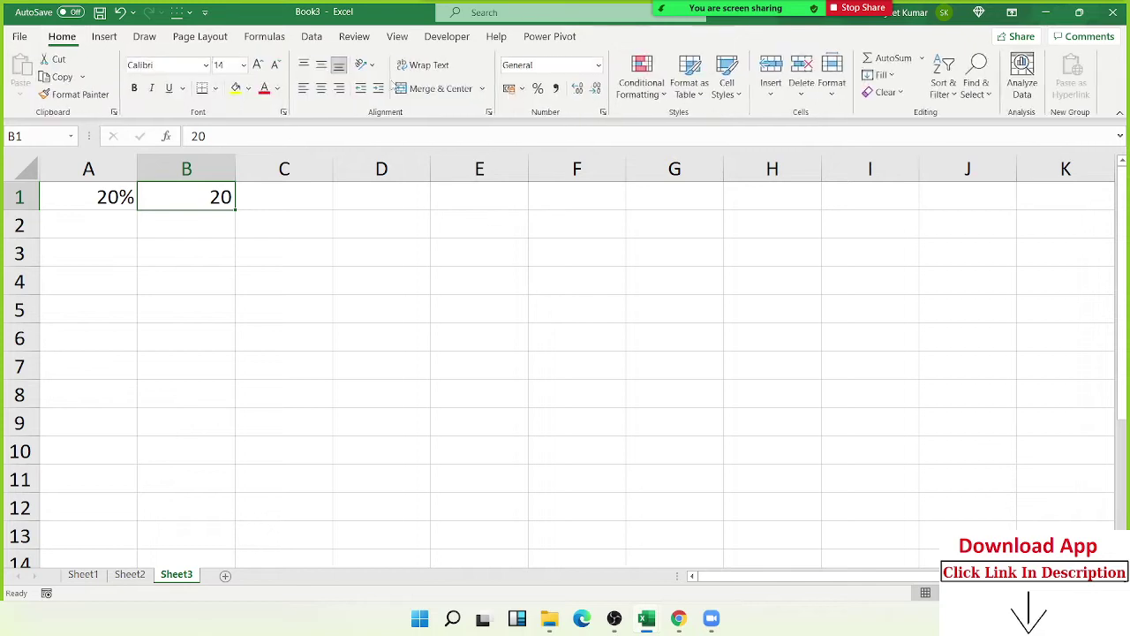
left_click(537, 88)
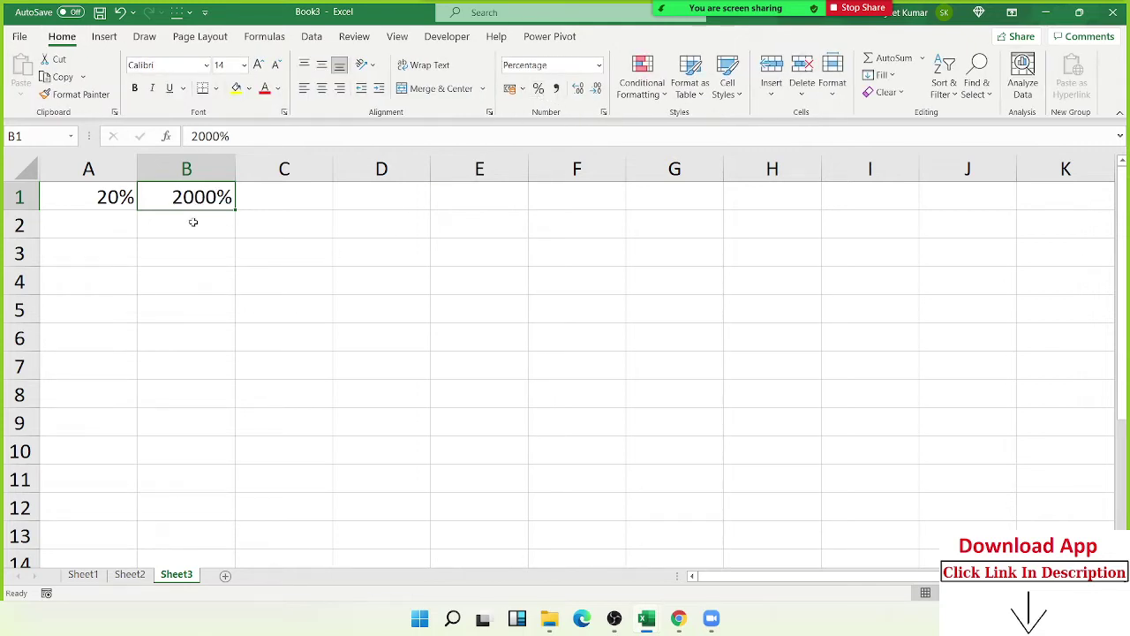
left_click(192, 222)
type("1")
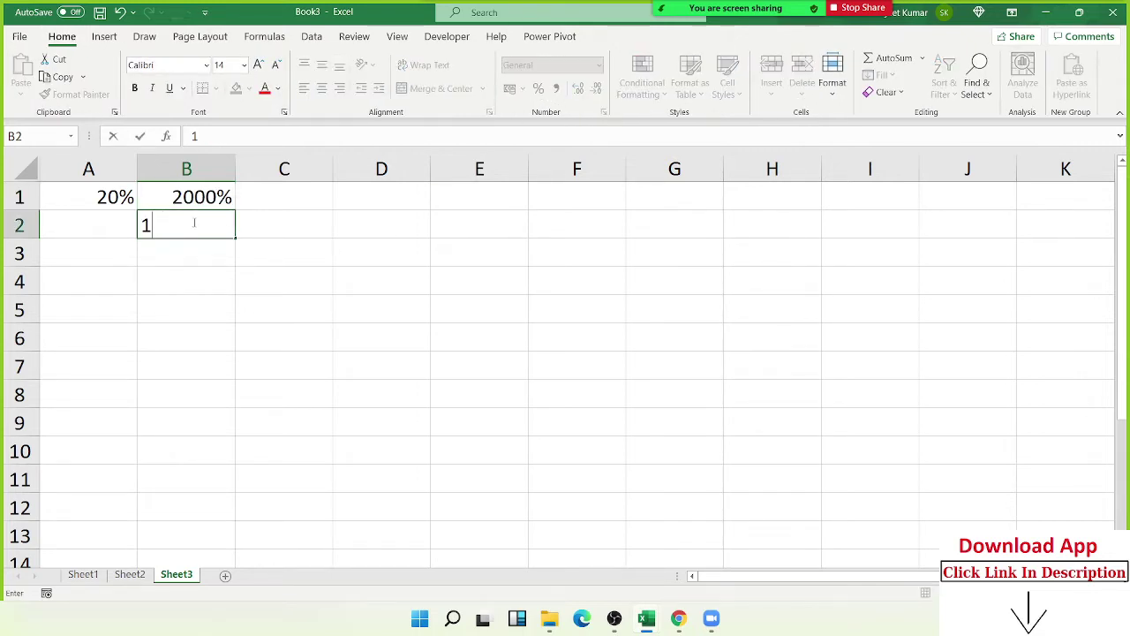
type("=100")
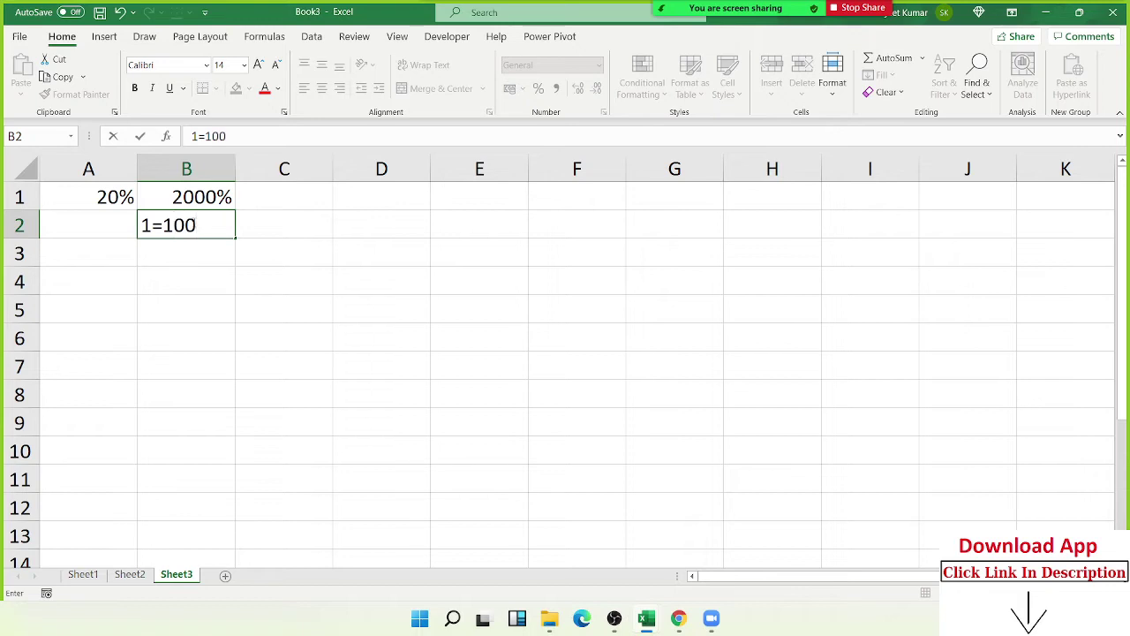
type("%")
key("Return")
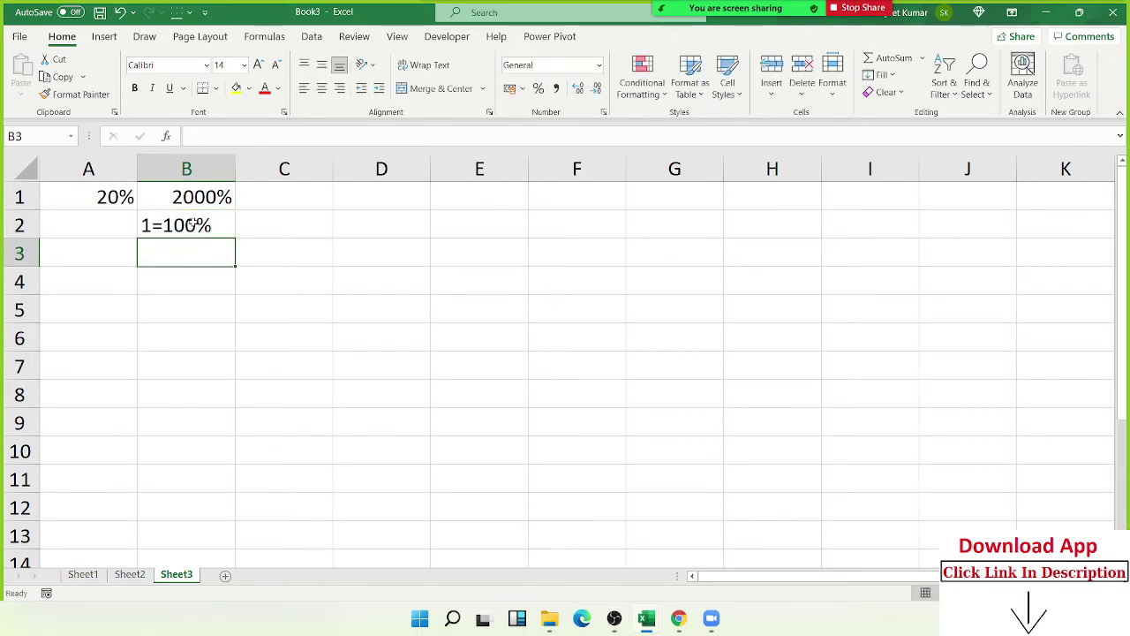
Enter 0.20 in C1 and format it as 20%, then clear a stray 5 from A4.
key("Up")
key("Up")
key("Right")
type("0.")
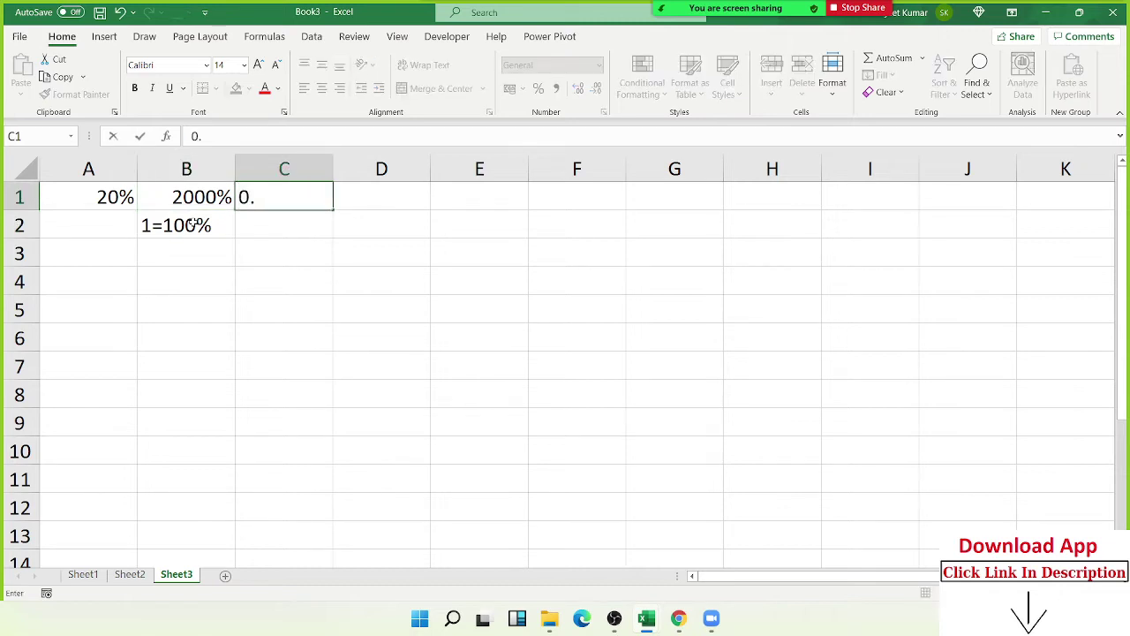
type("20")
key("Return")
key("Up")
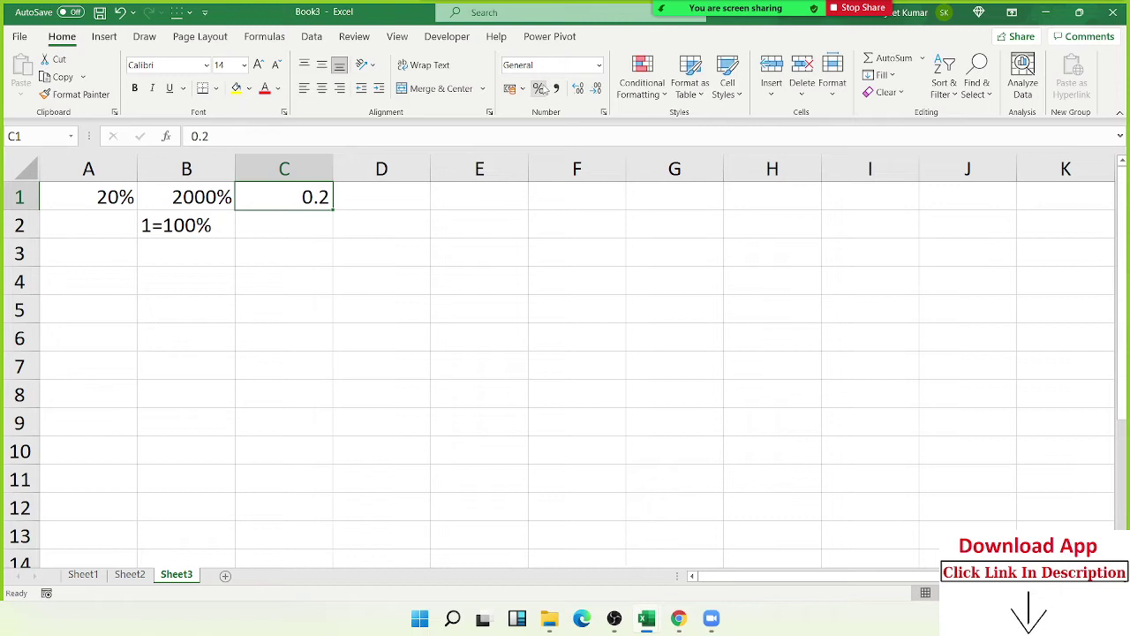
left_click(541, 89)
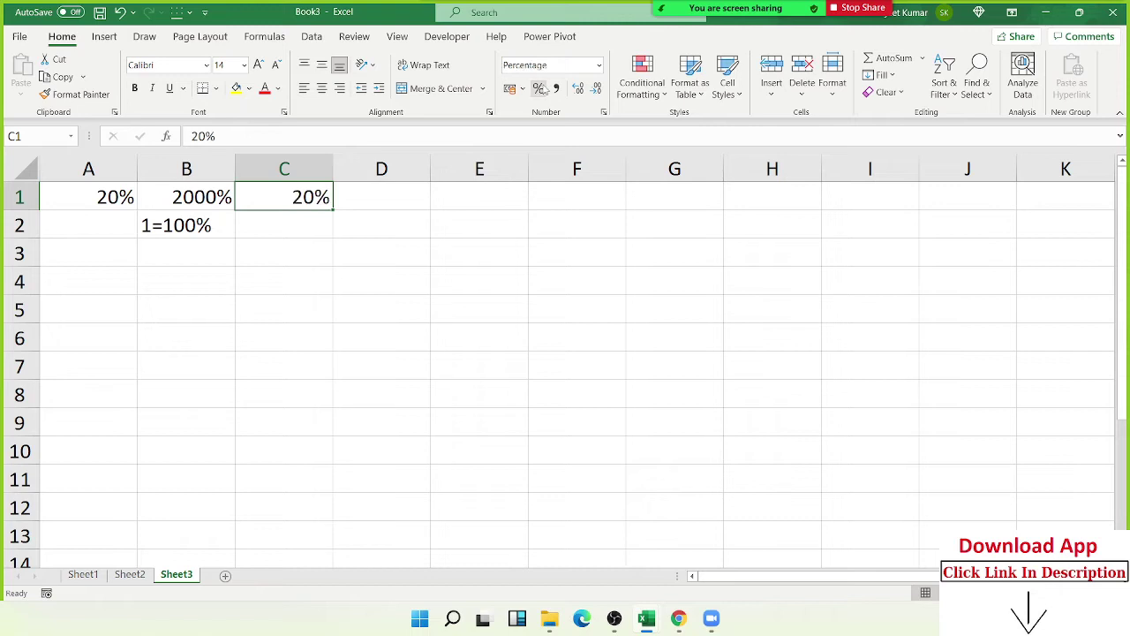
left_click(79, 282)
type("5")
key("BackSpace")
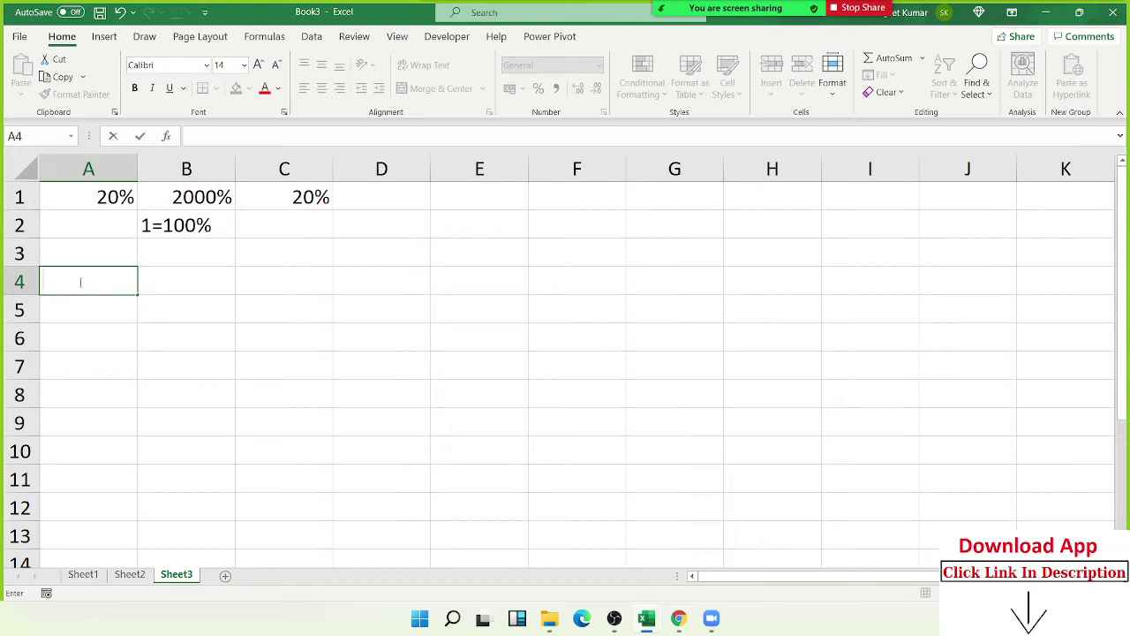
Put a % label in A4 and =RANDBETWEEN(10,90) in A5.
type("%")
key("Return")
type("=ra")
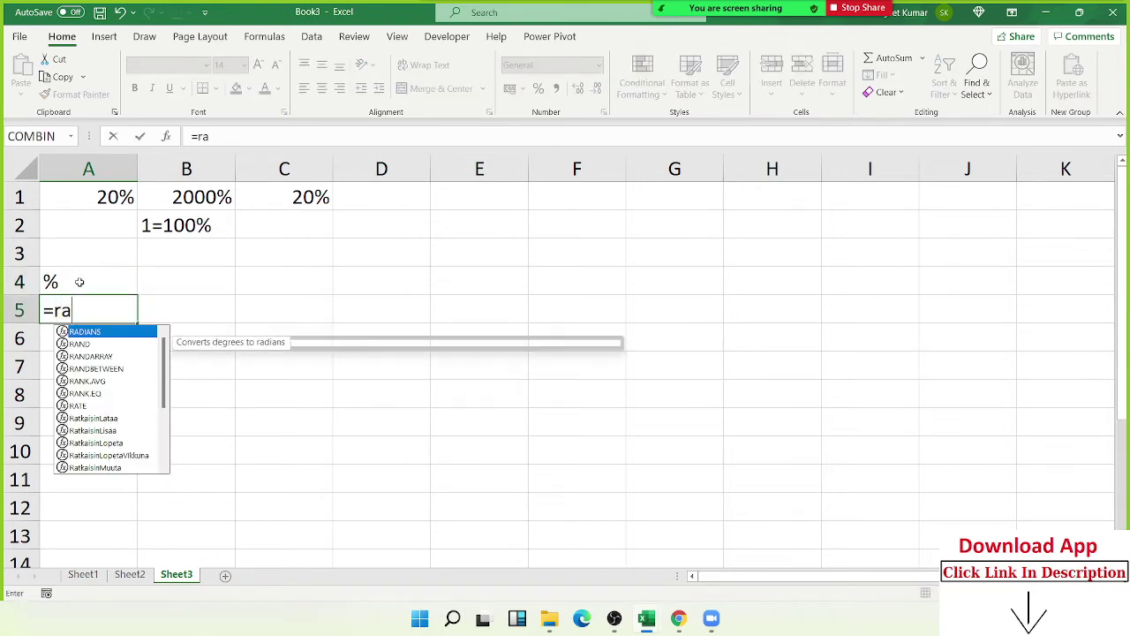
key("Down")
key("Down")
key("Down")
key("Tab")
type("10")
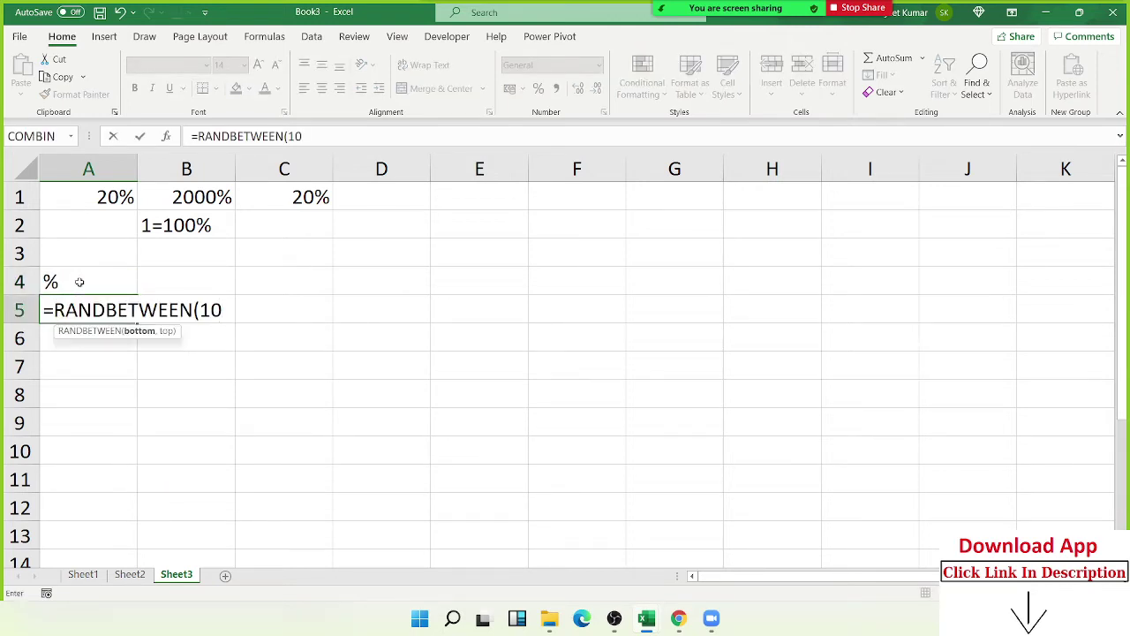
type(",90")
key("Return")
Fill the formula across A5:J12 and paste the grid back as fixed values.
left_click_drag(104, 316, 212, 340)
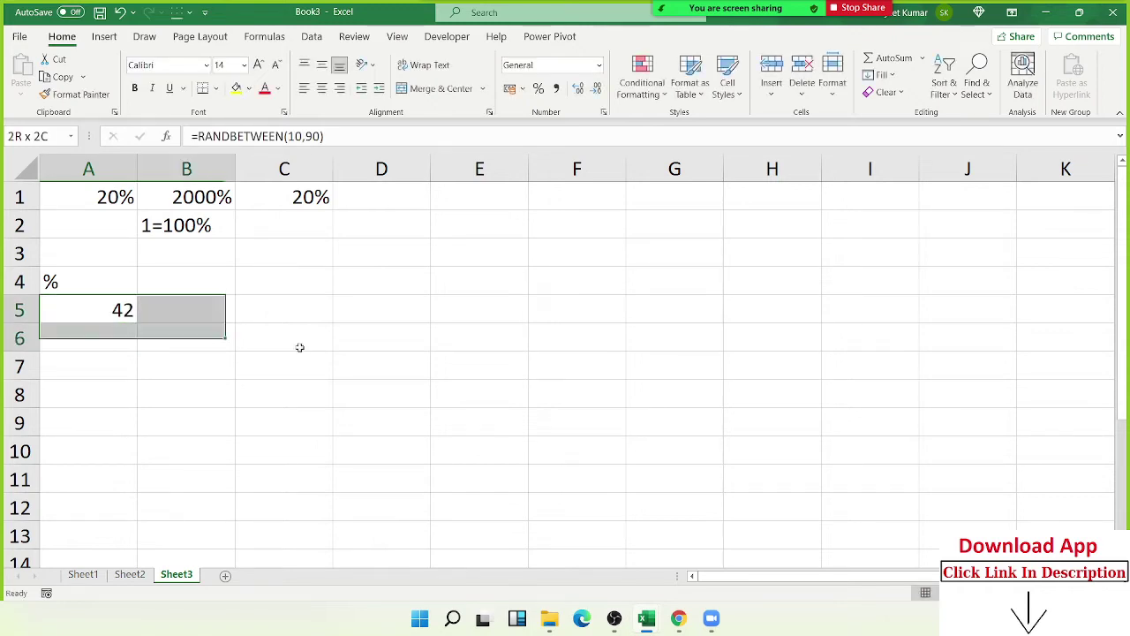
left_click_drag(299, 347, 936, 506)
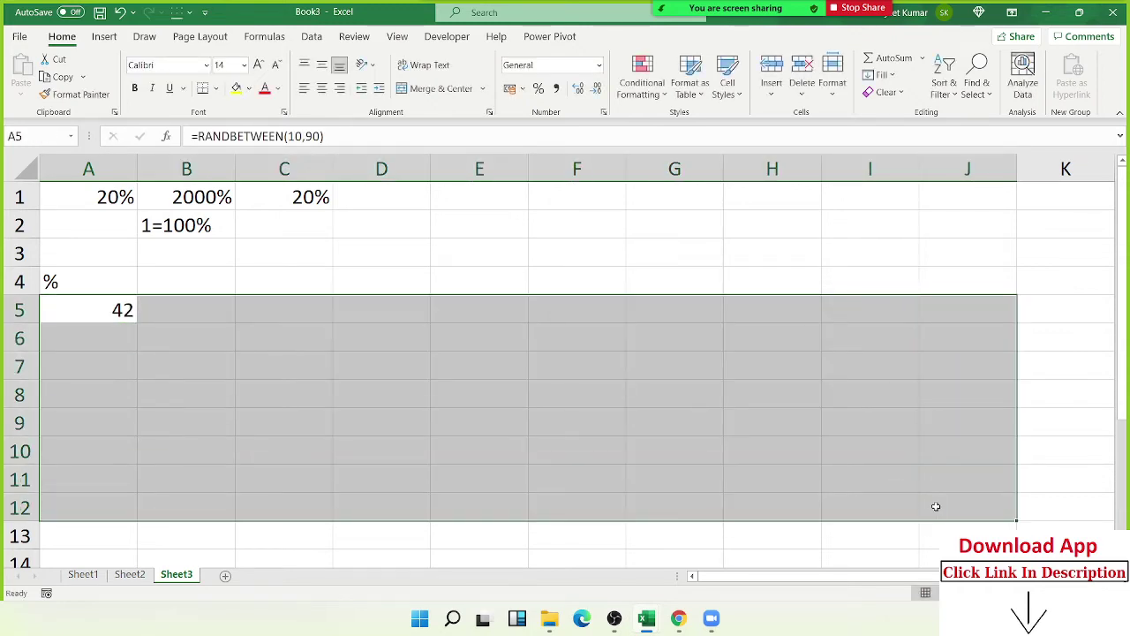
key("ctrl+r")
key("ctrl+d")
key("ctrl+c")
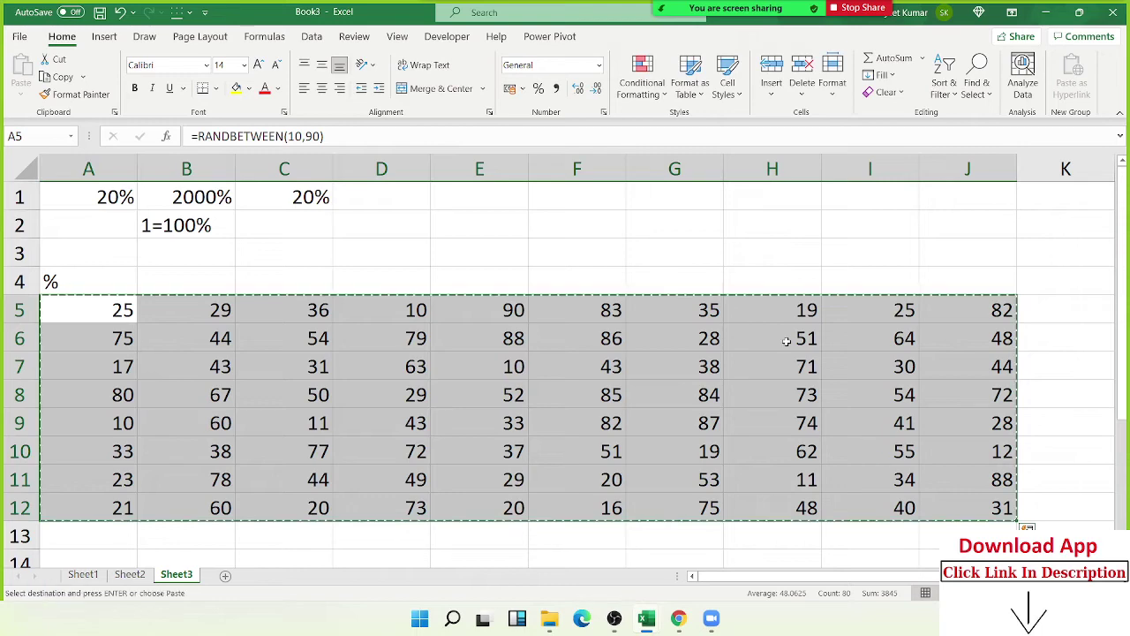
left_click(20, 92)
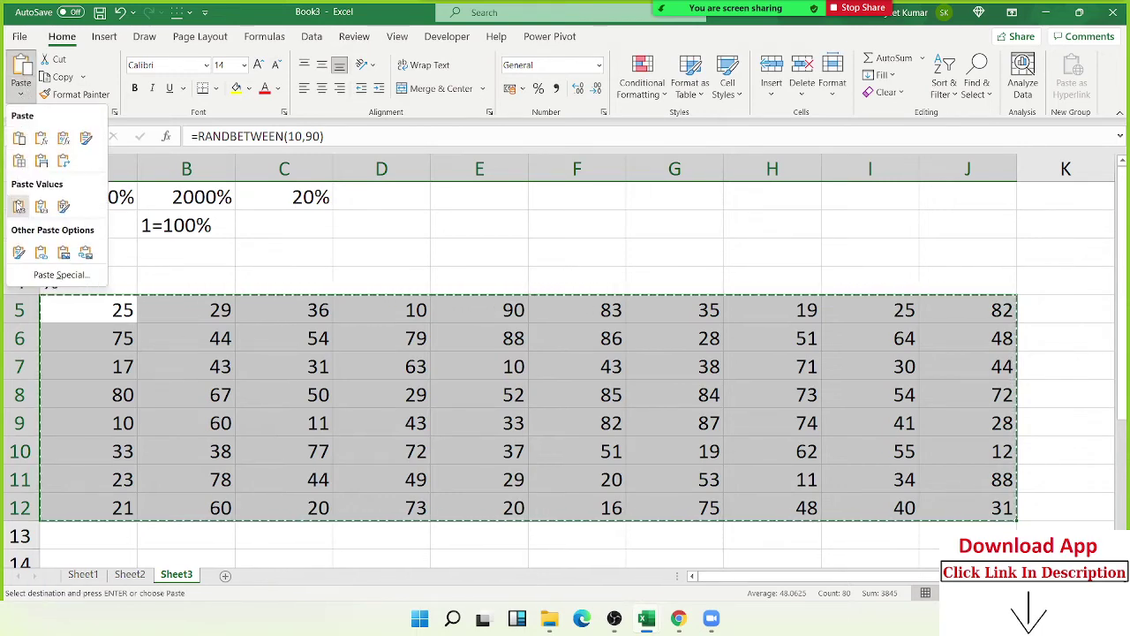
left_click(19, 205)
left_click(177, 336)
key("Escape")
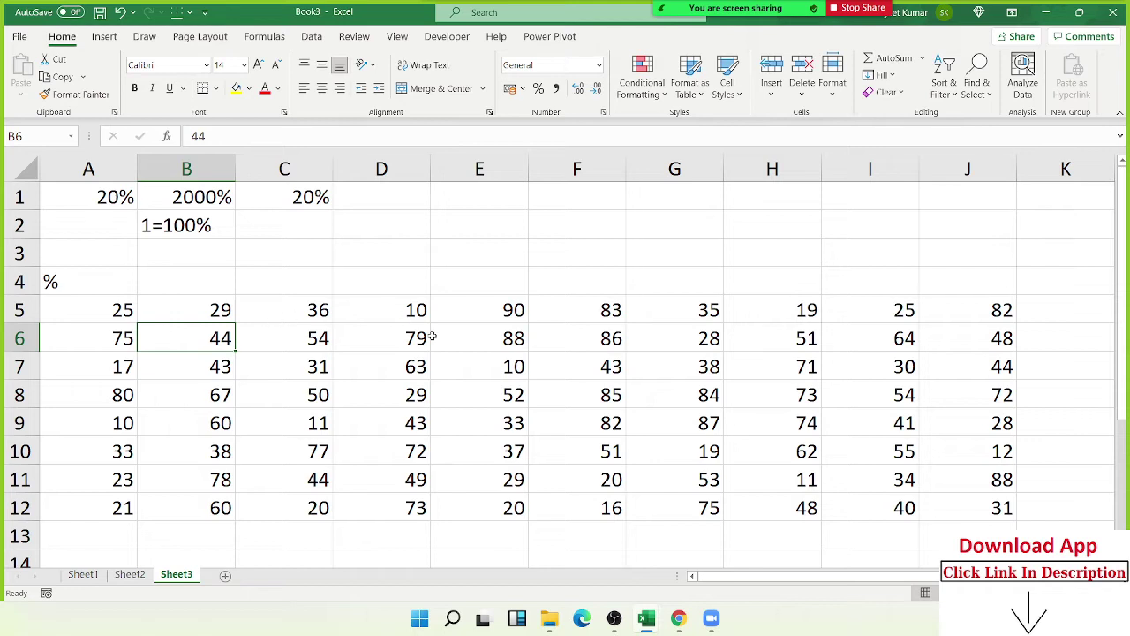
Enter 500 in G2, 25% in H2, and =G2*H2 in I2.
left_click(767, 220)
left_click(692, 221)
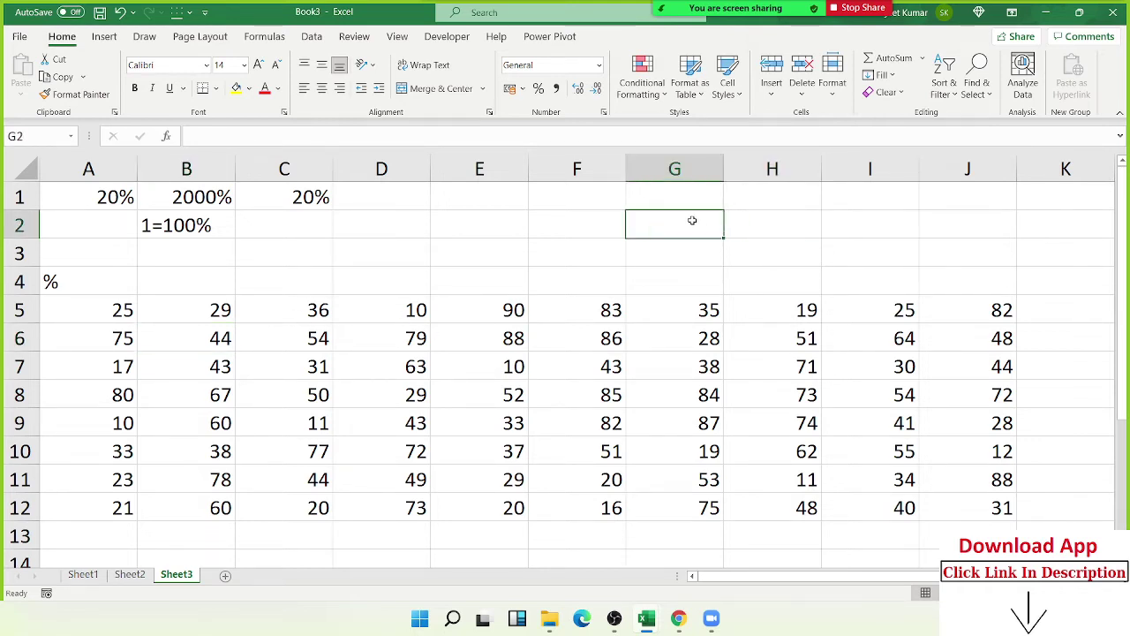
type("500")
key("Tab")
type("25")
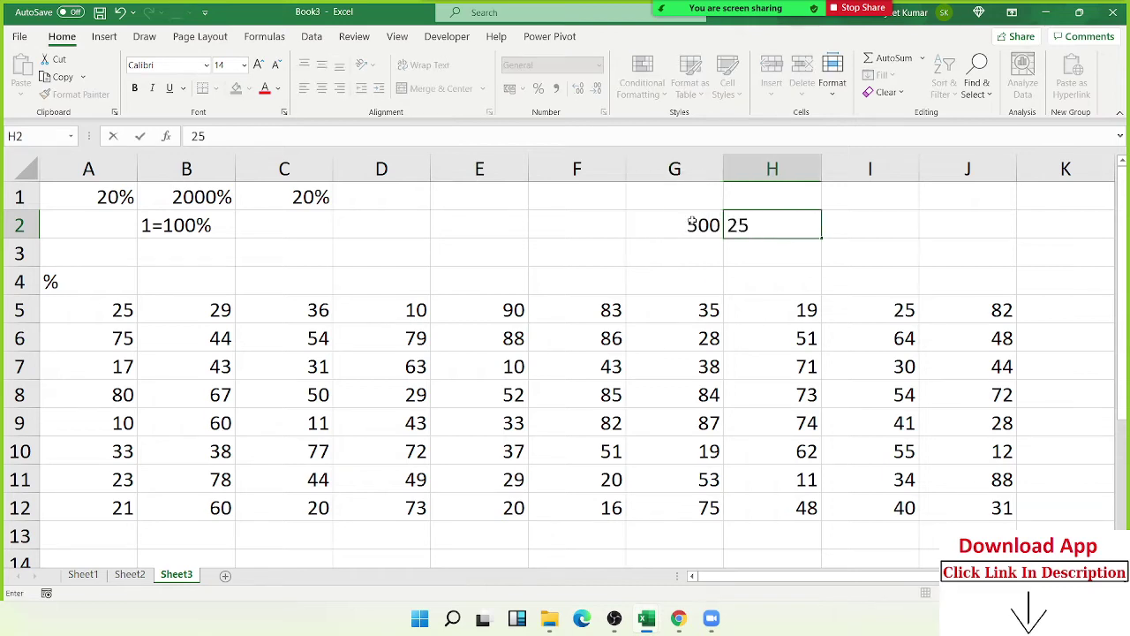
type("%")
key("Return")
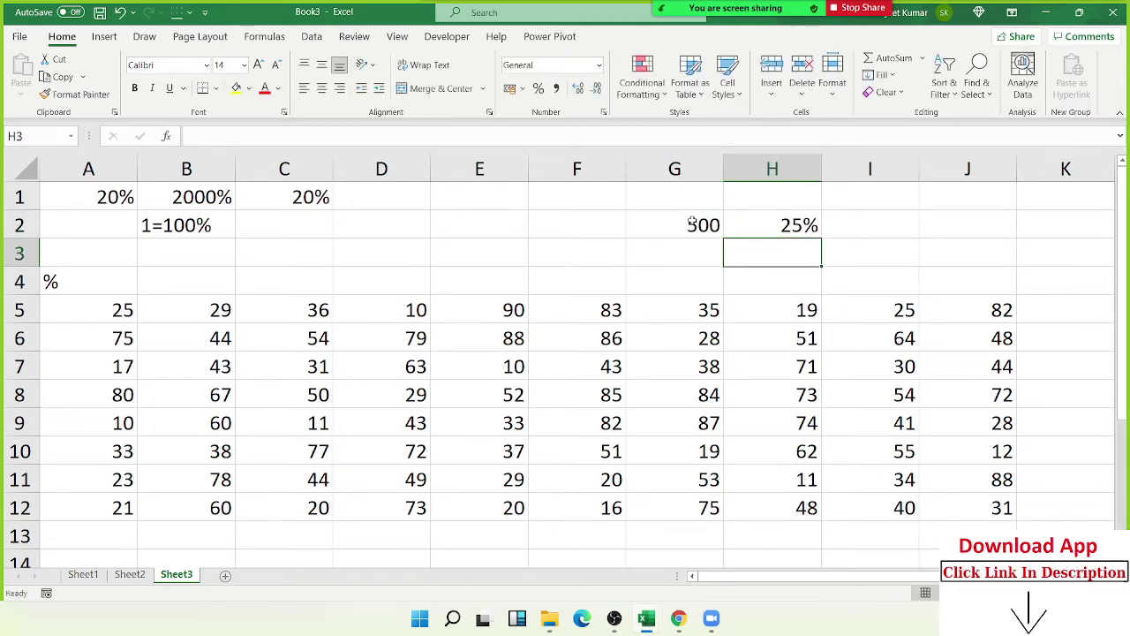
key("Up")
key("Right")
type("=")
left_click(691, 222)
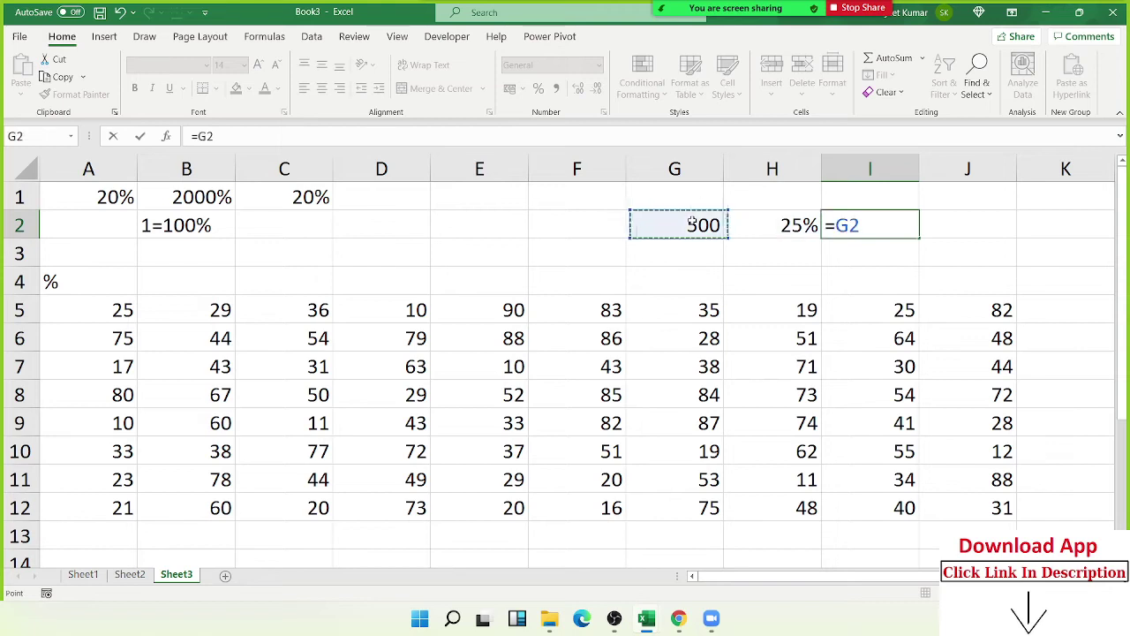
type("*")
left_click(731, 231)
key("Return")
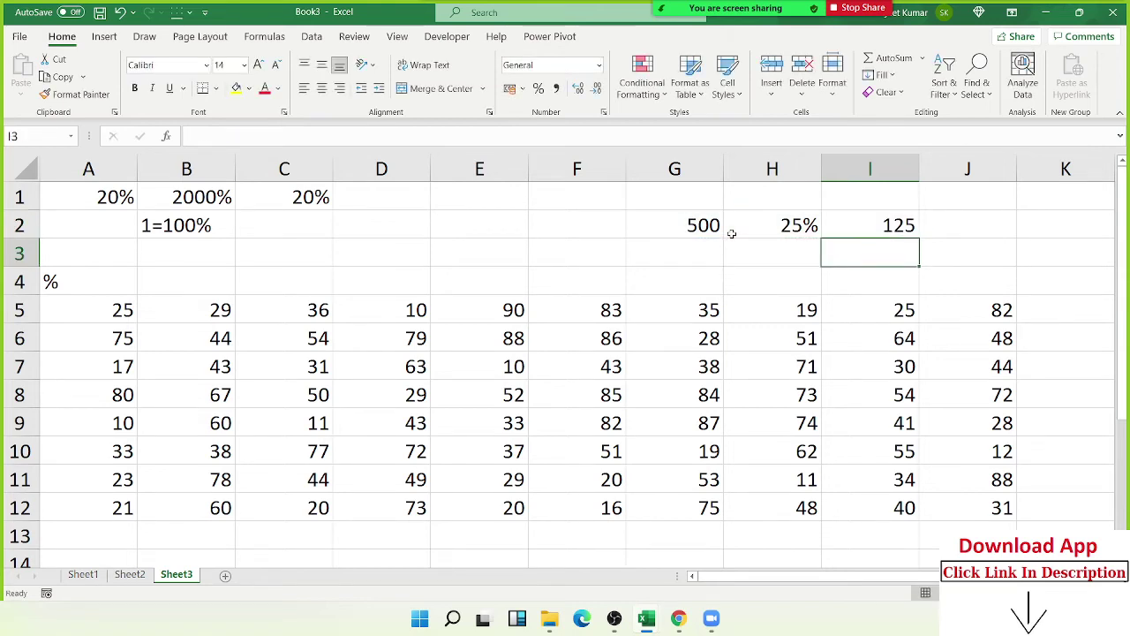
Enter 25 in H3 and a G2*H3 multiplication formula in I3.
key("Left")
type("25")
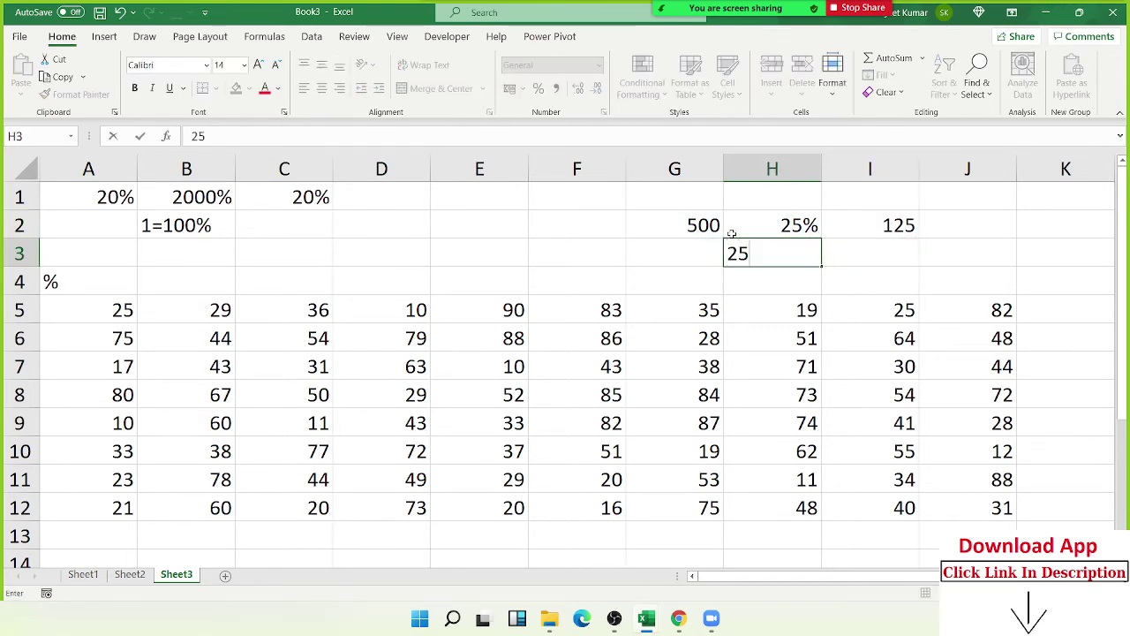
key("Return")
key("Up")
key("Right")
type("=")
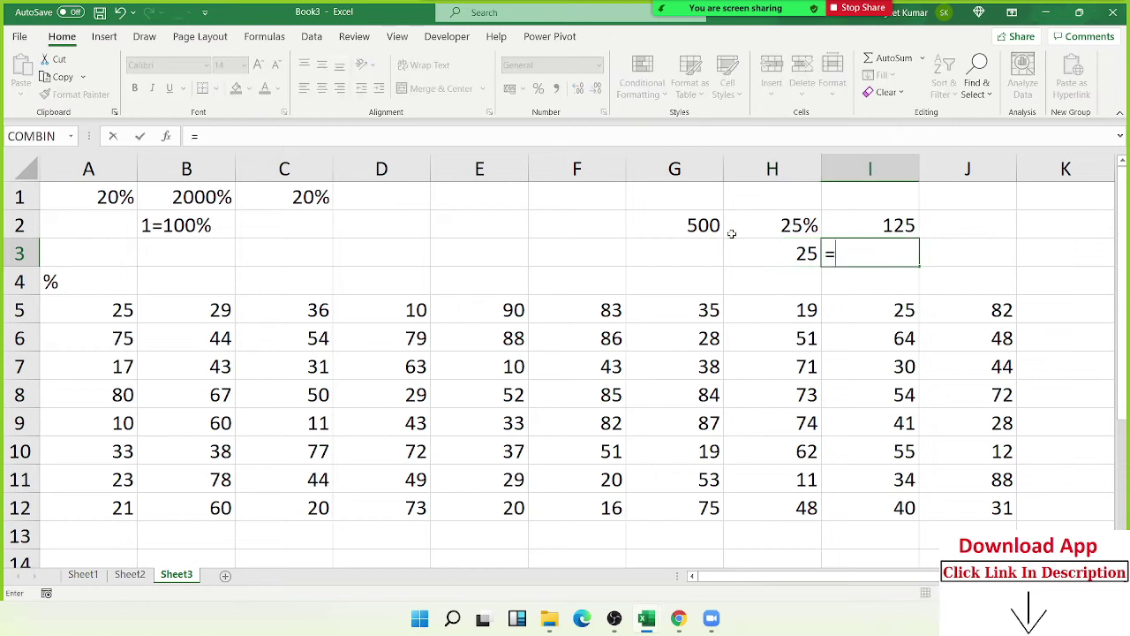
key("Left")
key("Left")
key("Up")
type("*")
key("Left")
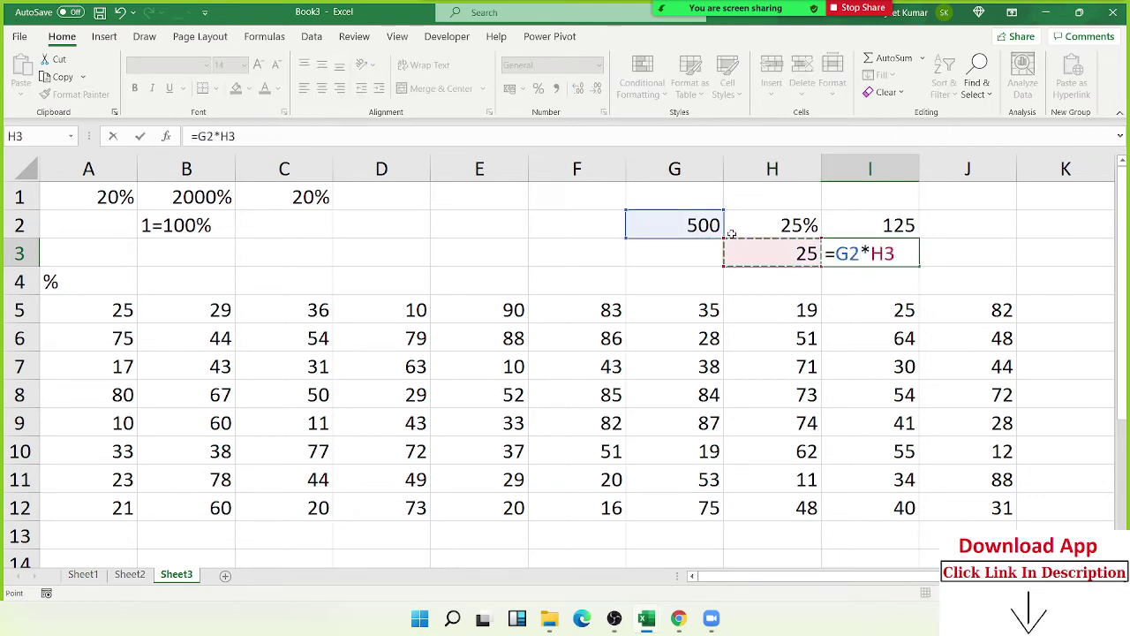
key("Return")
key("Up")
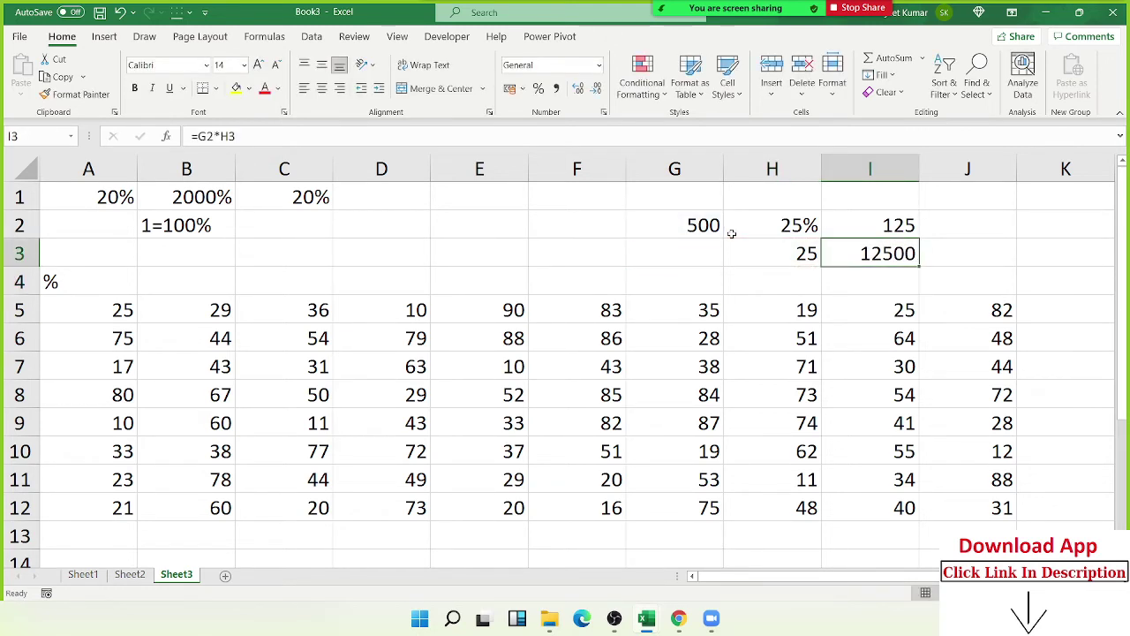
Append /100 to I3's formula so it returns 125 instead of 12500.
key("F2")
type("/10")
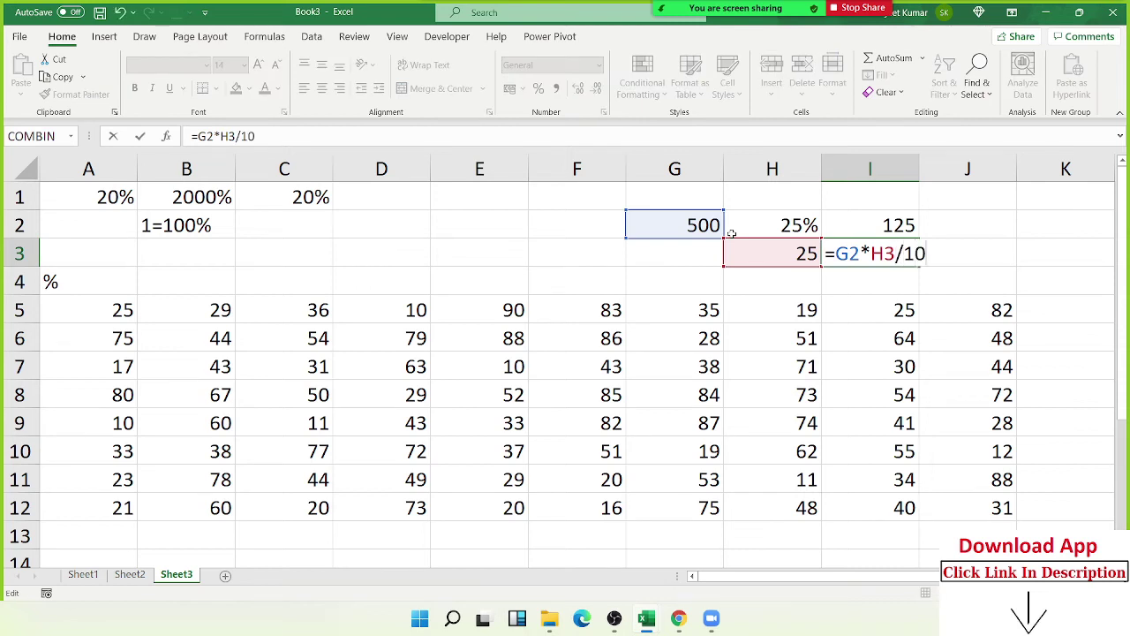
type("0")
key("Return")
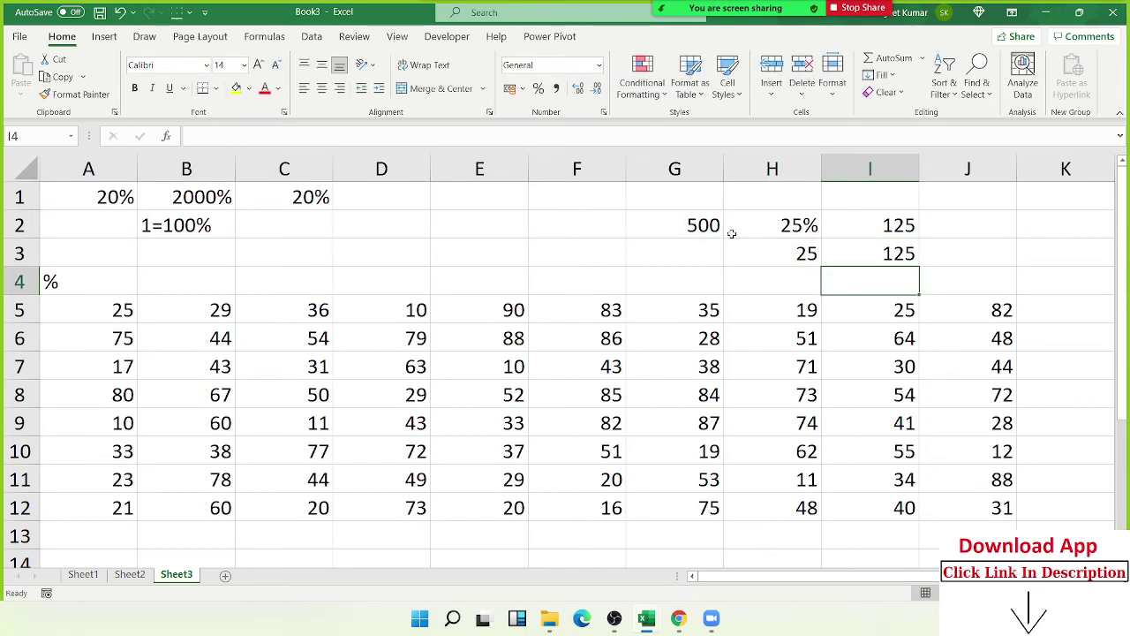
left_click(874, 231)
left_click(863, 253)
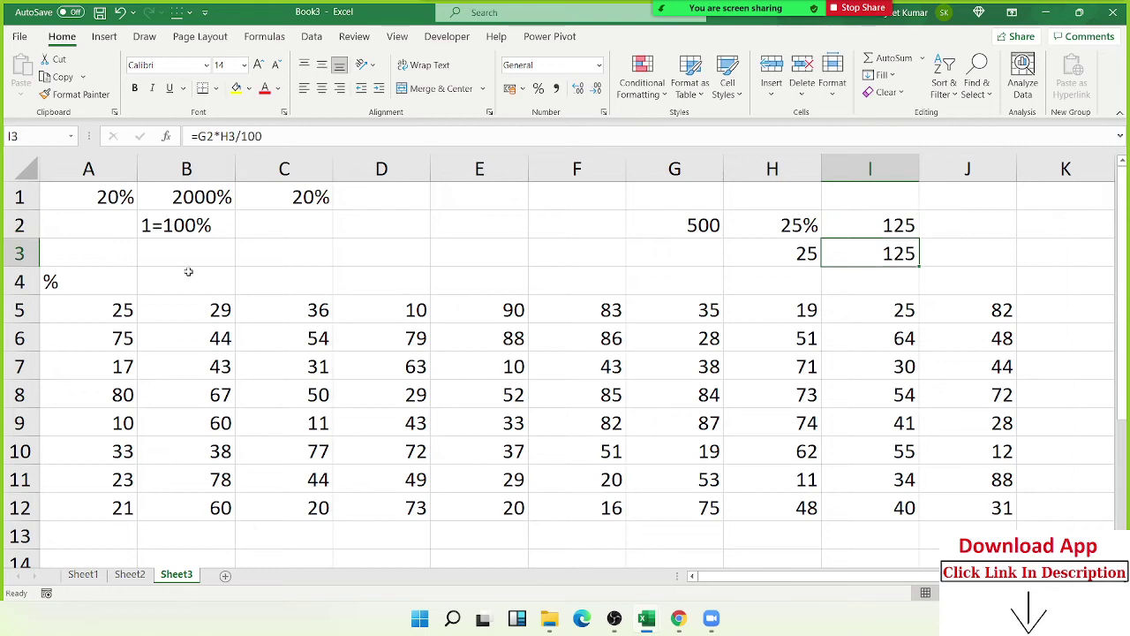
mouse_move(104, 304)
left_mouse_down()
mouse_move(954, 482)
mouse_move(959, 506)
left_mouse_up()
double_click(905, 224)
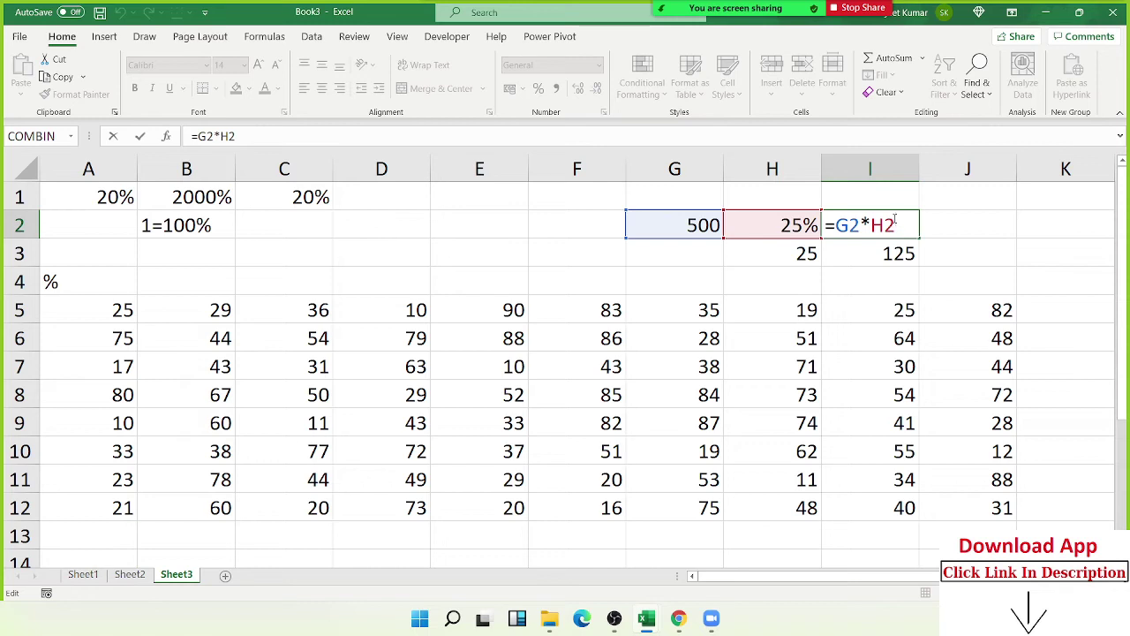
key("Return")
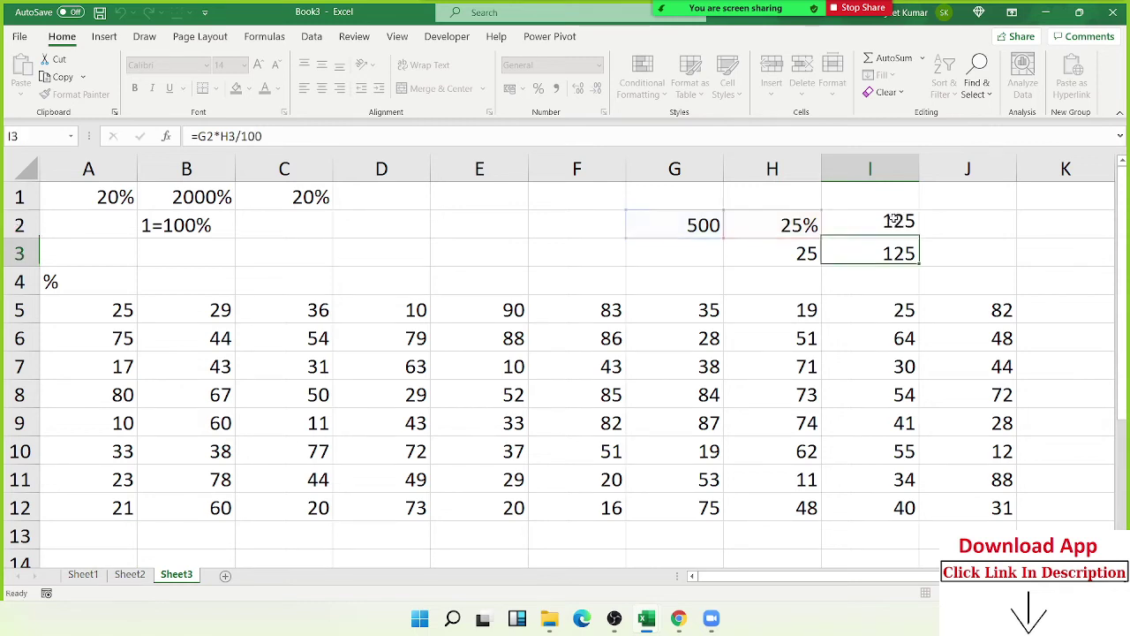
left_click_drag(133, 311, 225, 336)
left_click_drag(297, 338, 977, 494)
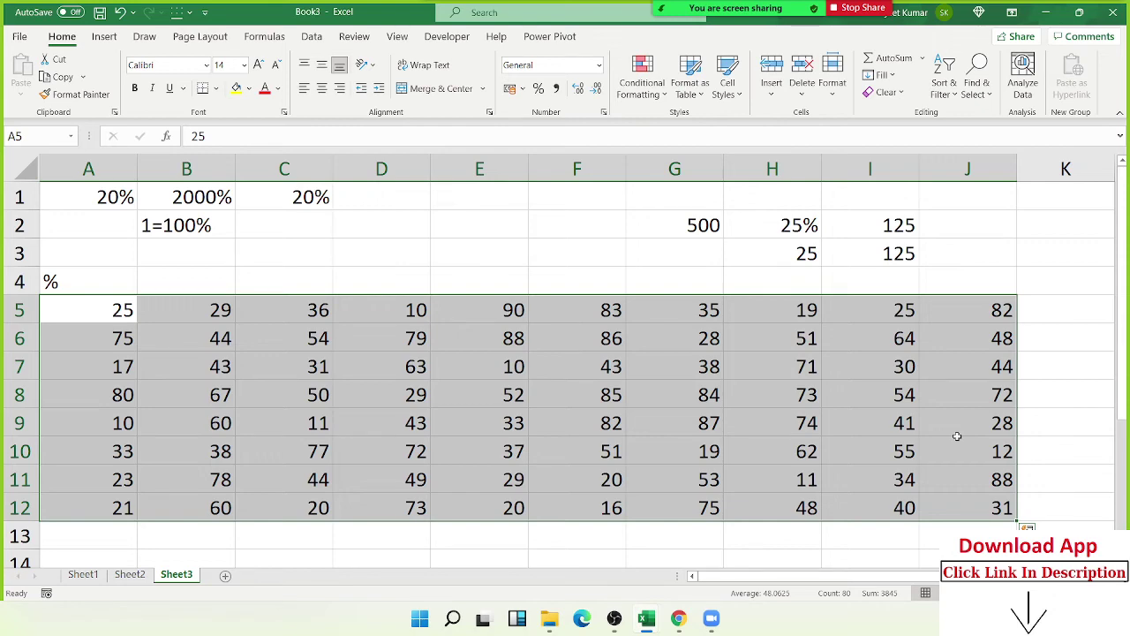
left_click(88, 308)
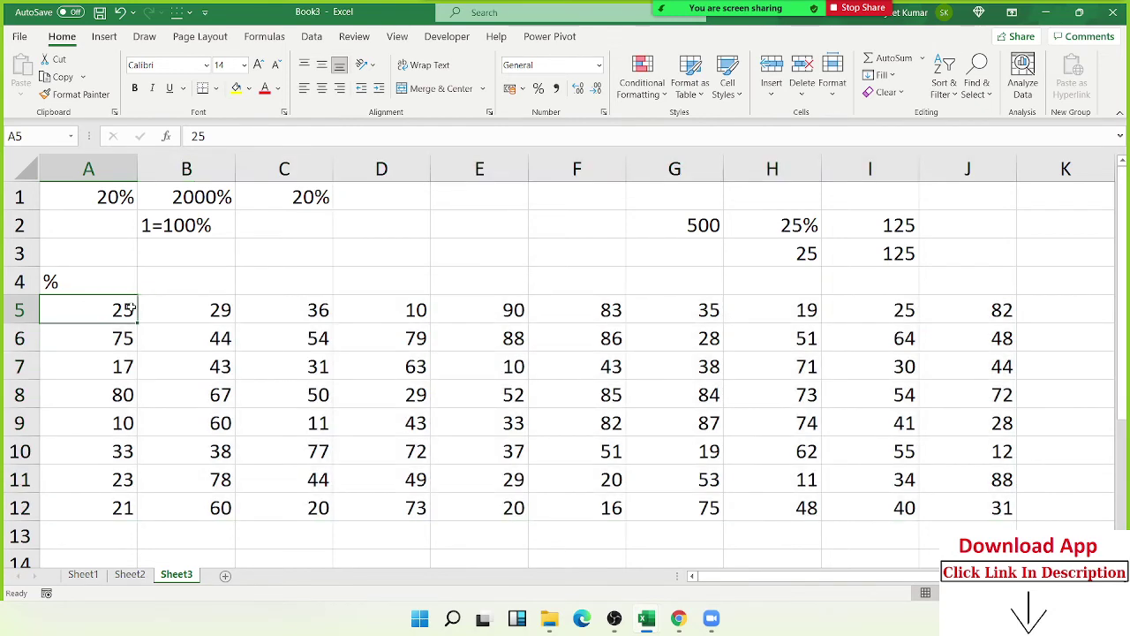
double_click(128, 307)
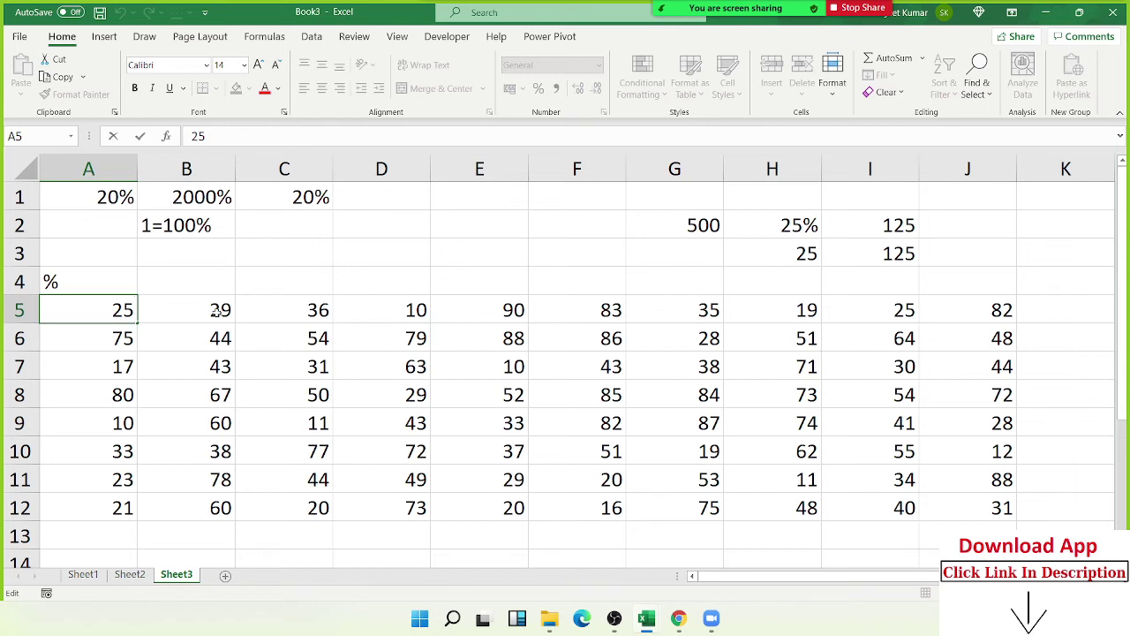
type("%")
key("Return")
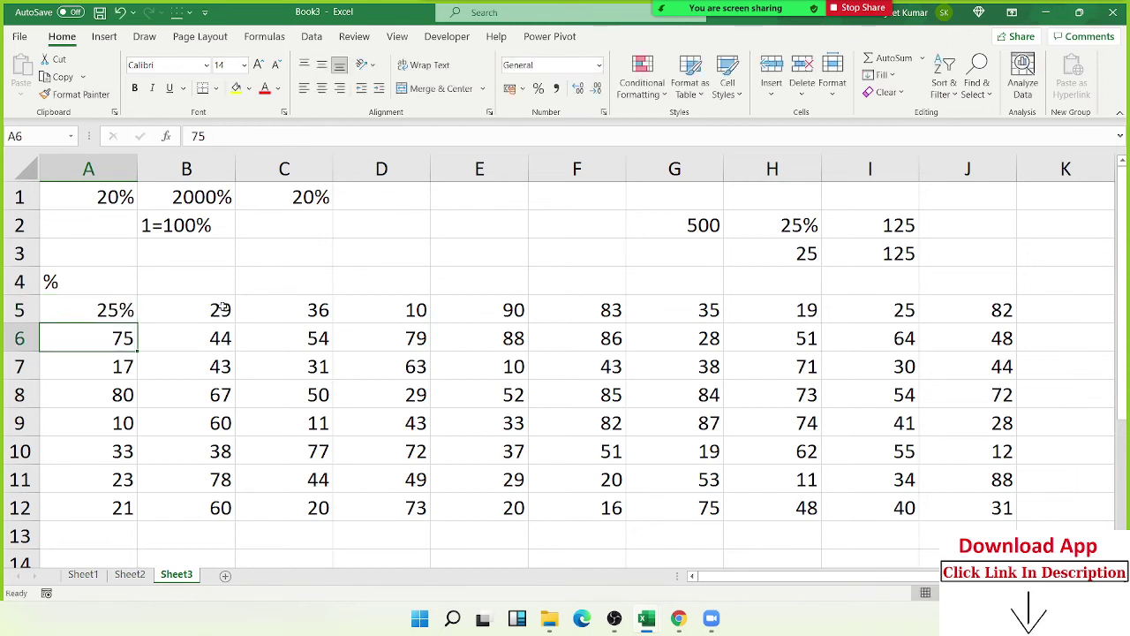
left_click(242, 141)
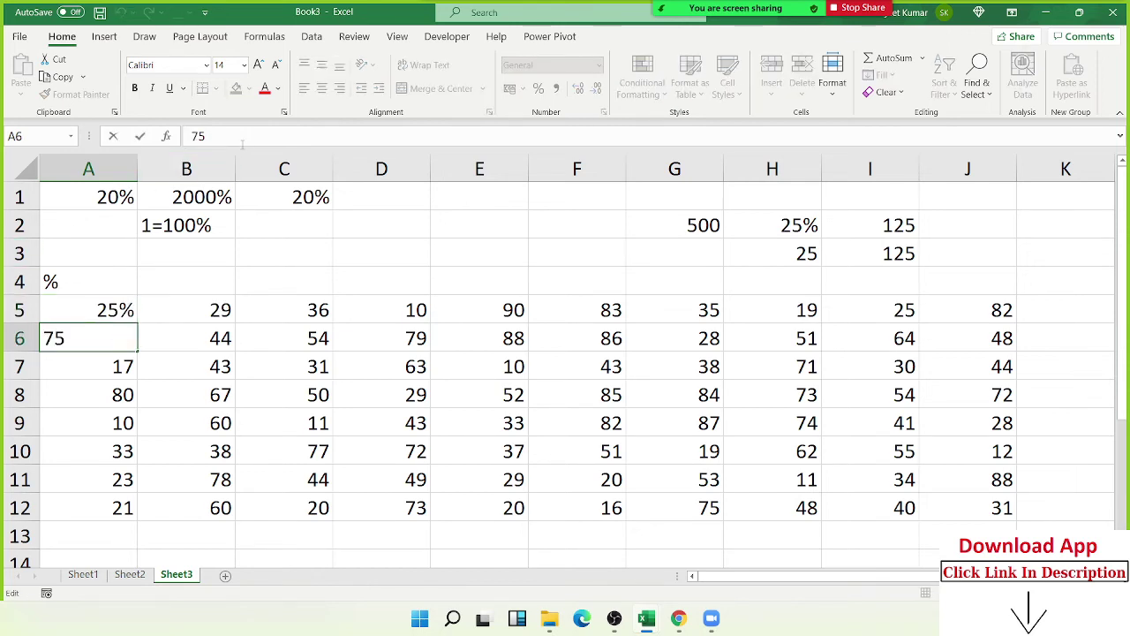
type("%")
key("Return")
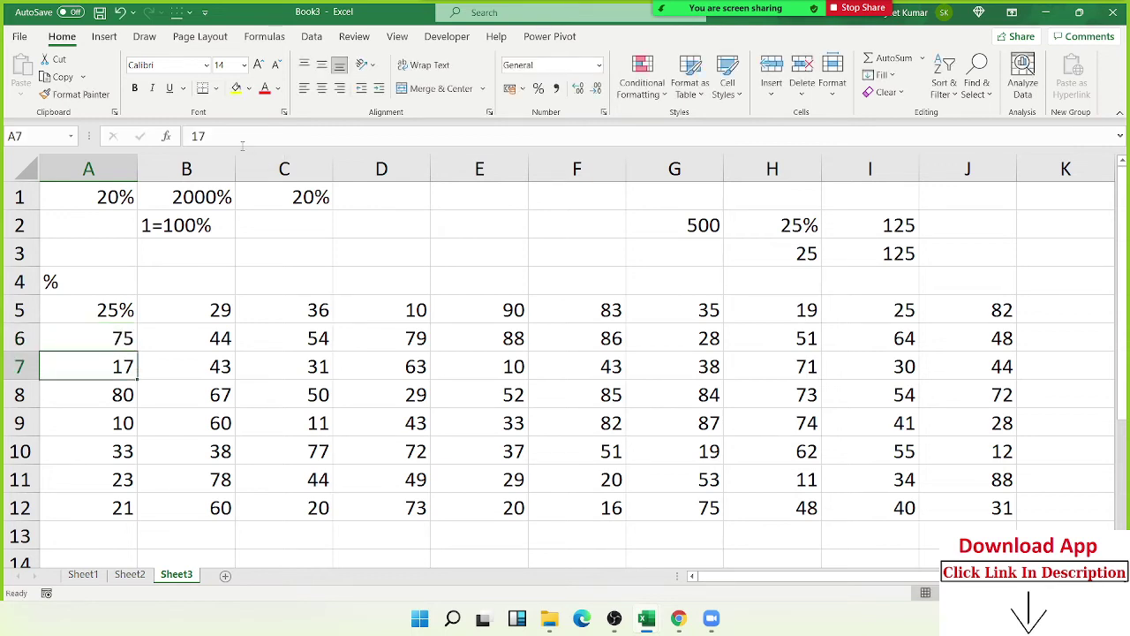
key("ctrl+z")
key("ctrl+z")
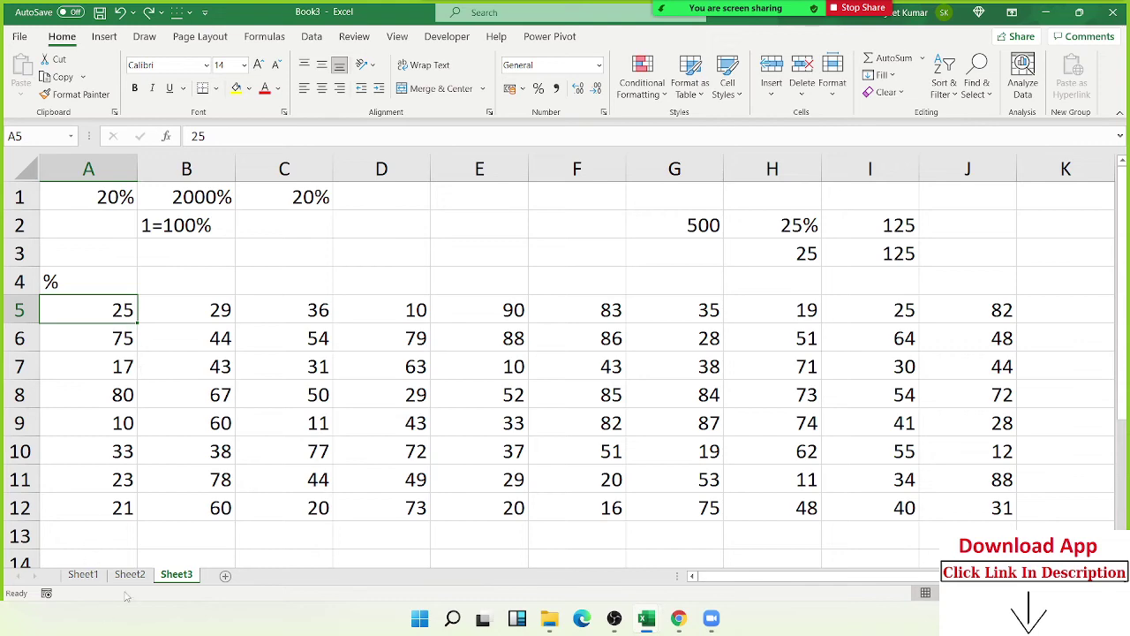
Glance at Sheet2, then back on Sheet3 enter 100 in K2.
left_click(129, 574)
left_click_drag(633, 316, 250, 191)
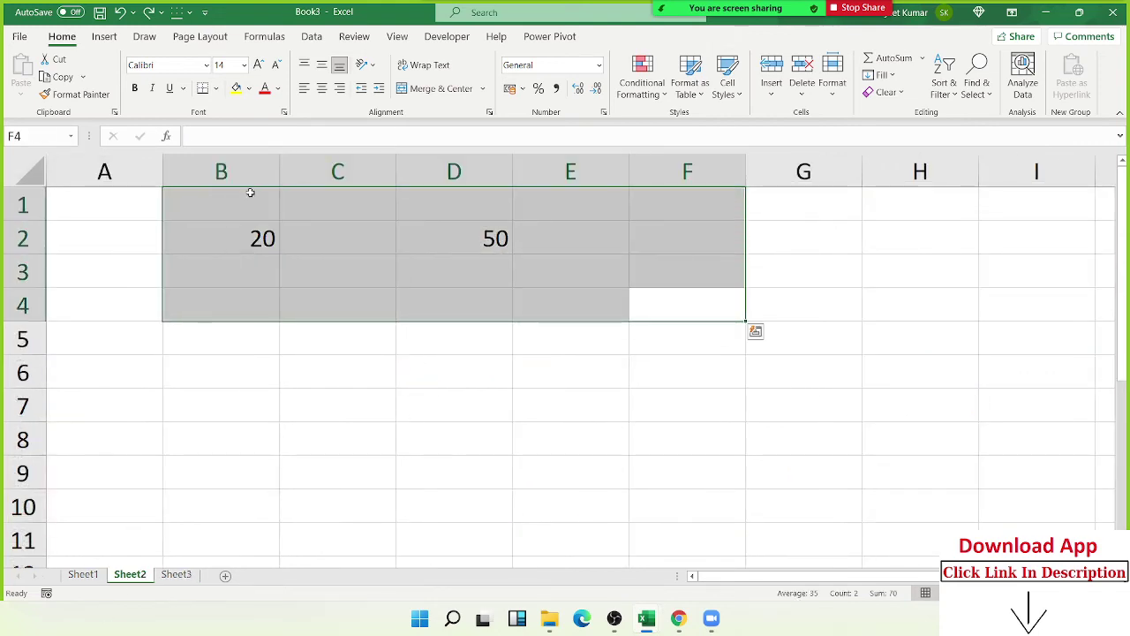
left_click(176, 574)
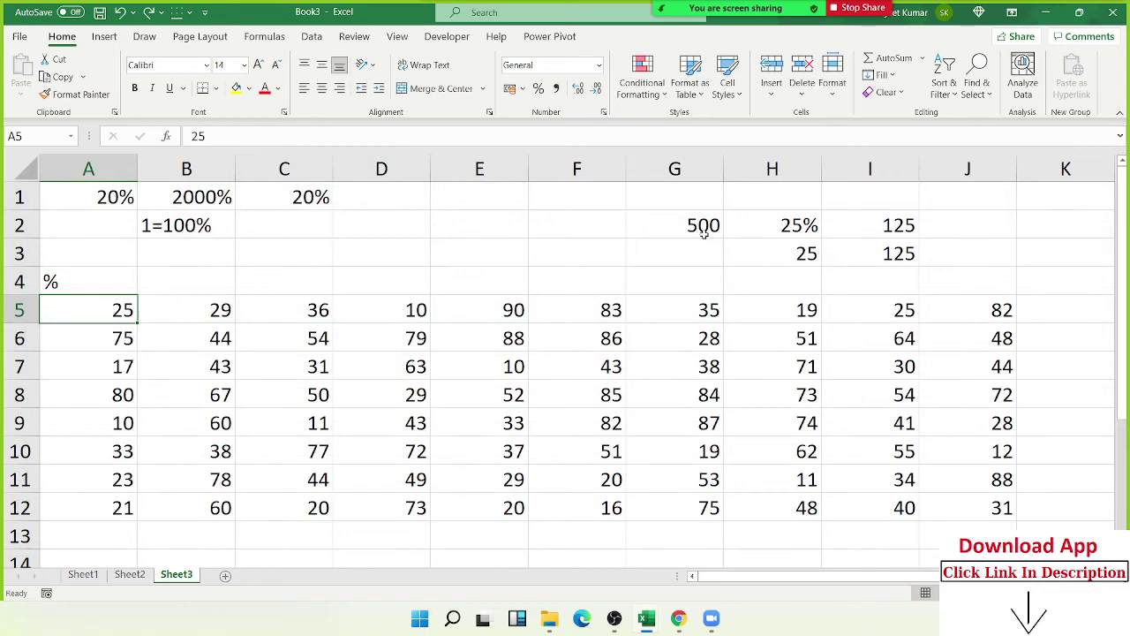
left_click(1023, 220)
type("100")
key("Return")
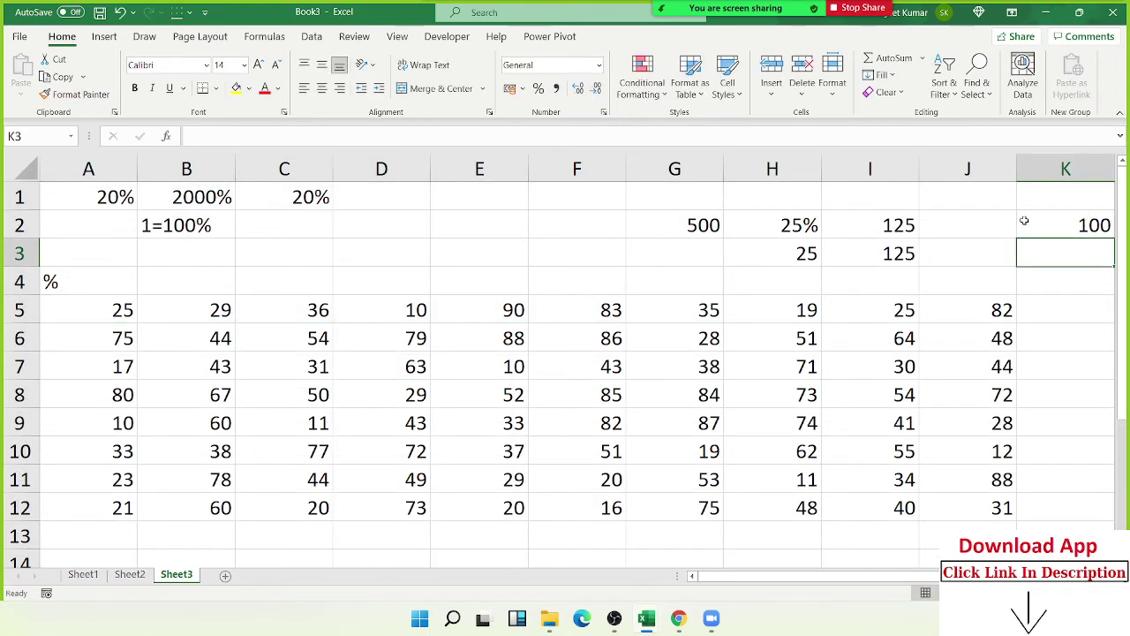
Copy the 100 from K2 and select the number grid A5:J12.
left_click(1024, 220)
key("Right")
key("Left")
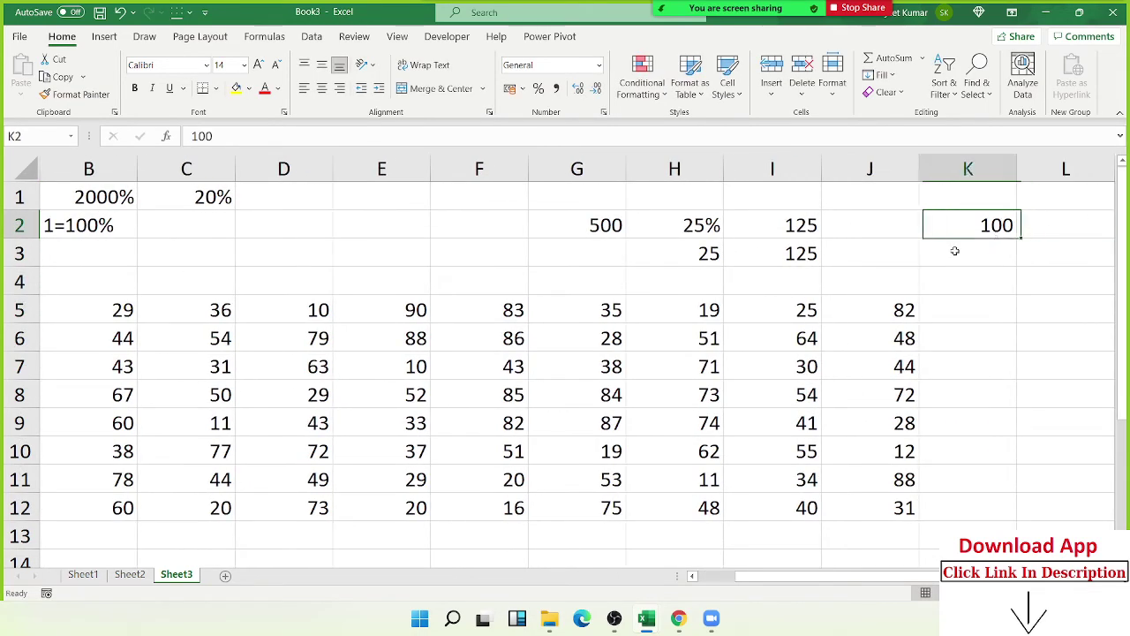
left_click_drag(954, 251, 964, 223)
key("ctrl+c")
mouse_move(910, 512)
left_mouse_down()
mouse_move(315, 394)
mouse_move(116, 321)
left_mouse_up()
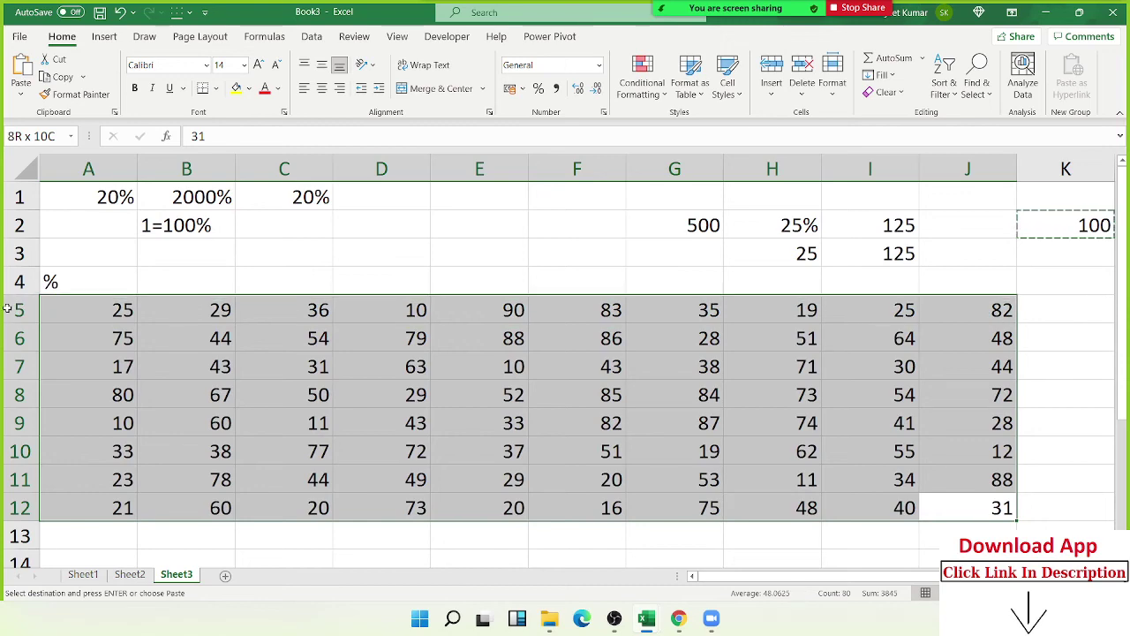
Paste Special the copied 100 onto A5:J12 with the Divide operation, turning 25 into 0.25.
right_click(116, 321)
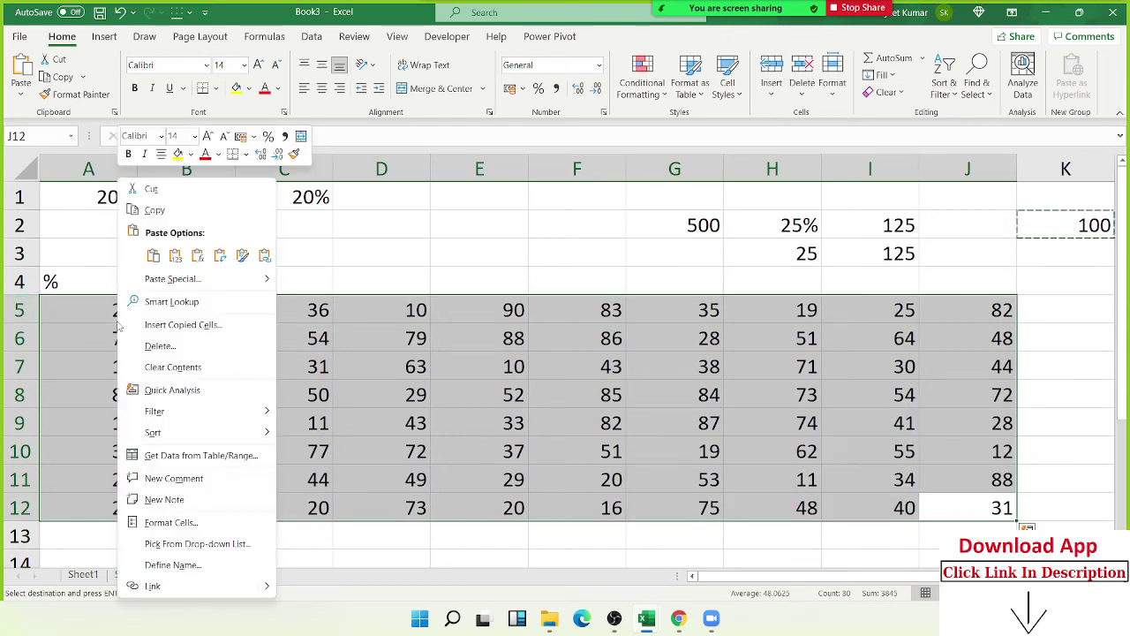
left_click(172, 278)
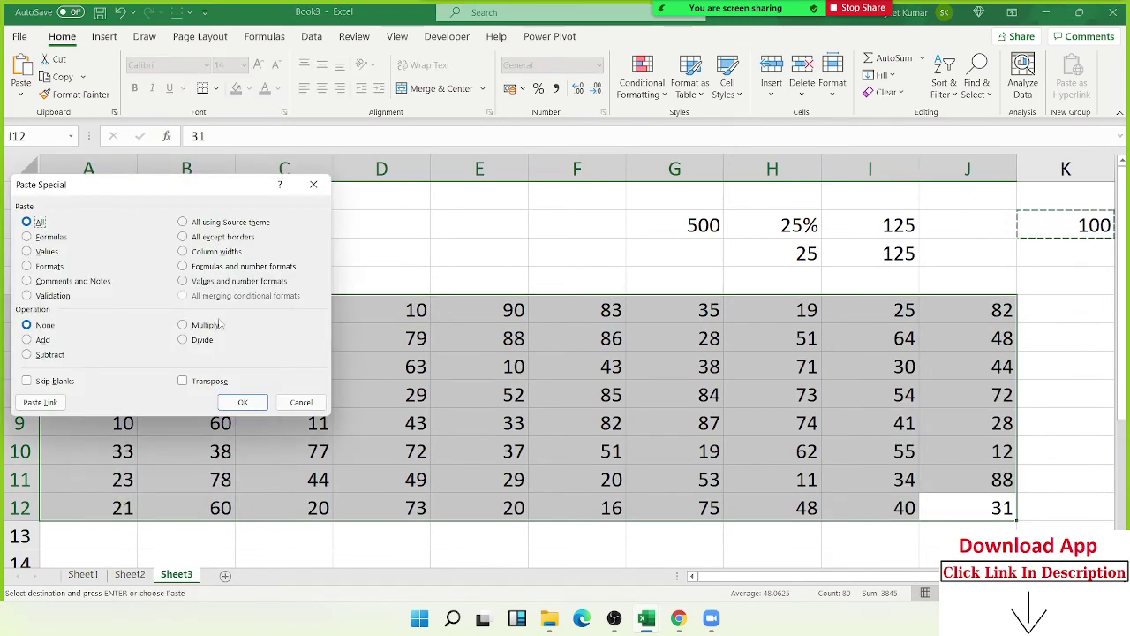
left_click(192, 341)
mouse_move(198, 186)
left_mouse_down()
mouse_move(719, 389)
mouse_move(650, 332)
left_mouse_up()
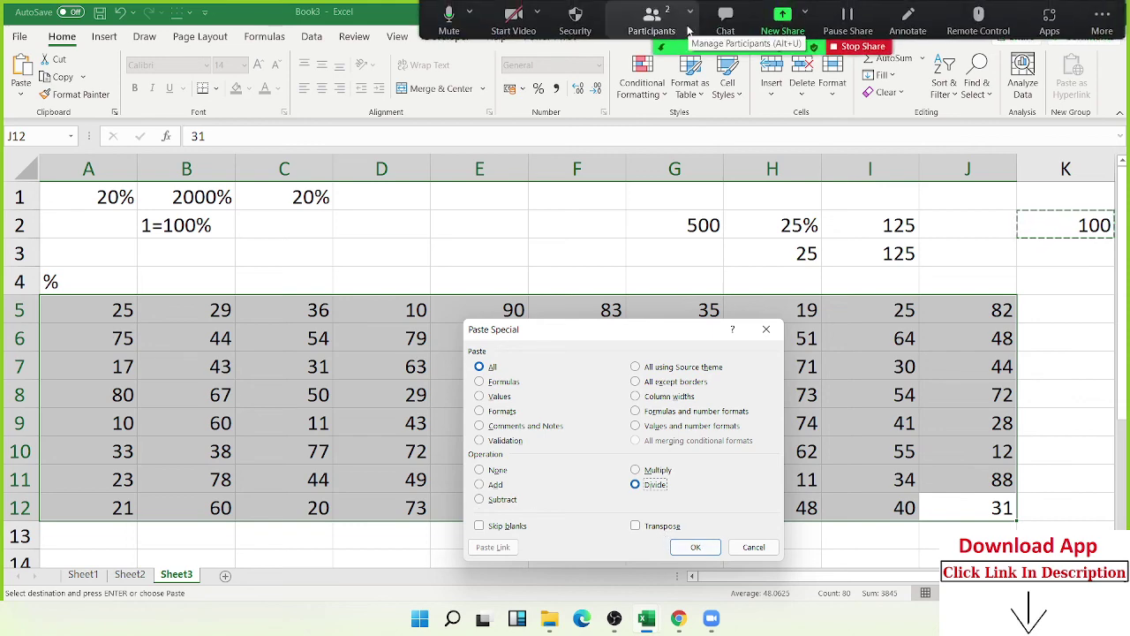
left_click(668, 30)
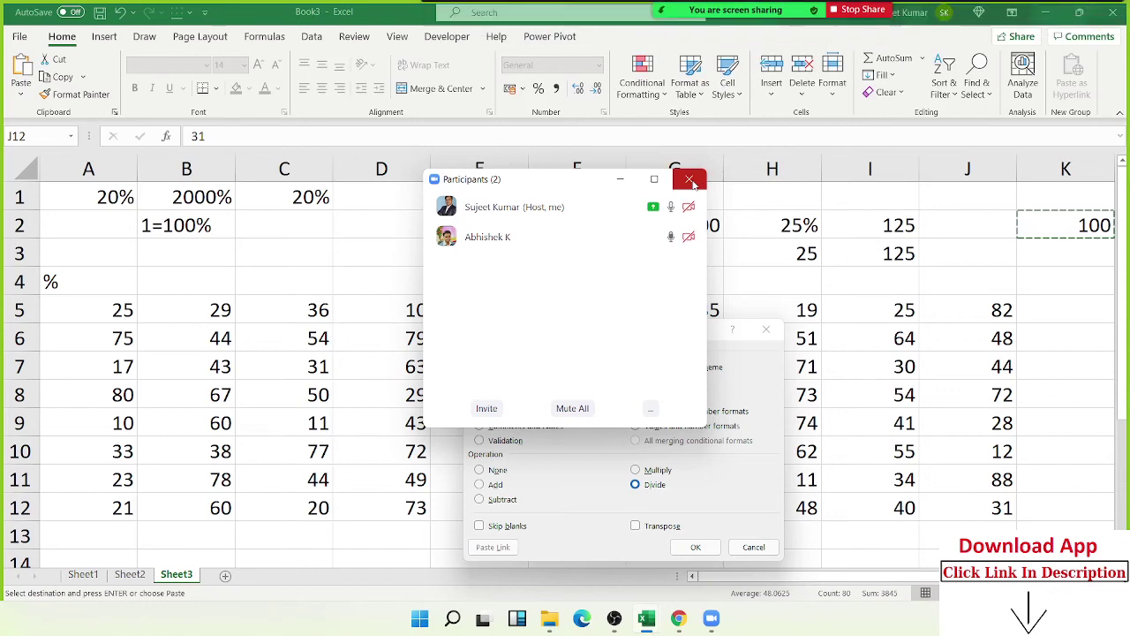
left_click(683, 182)
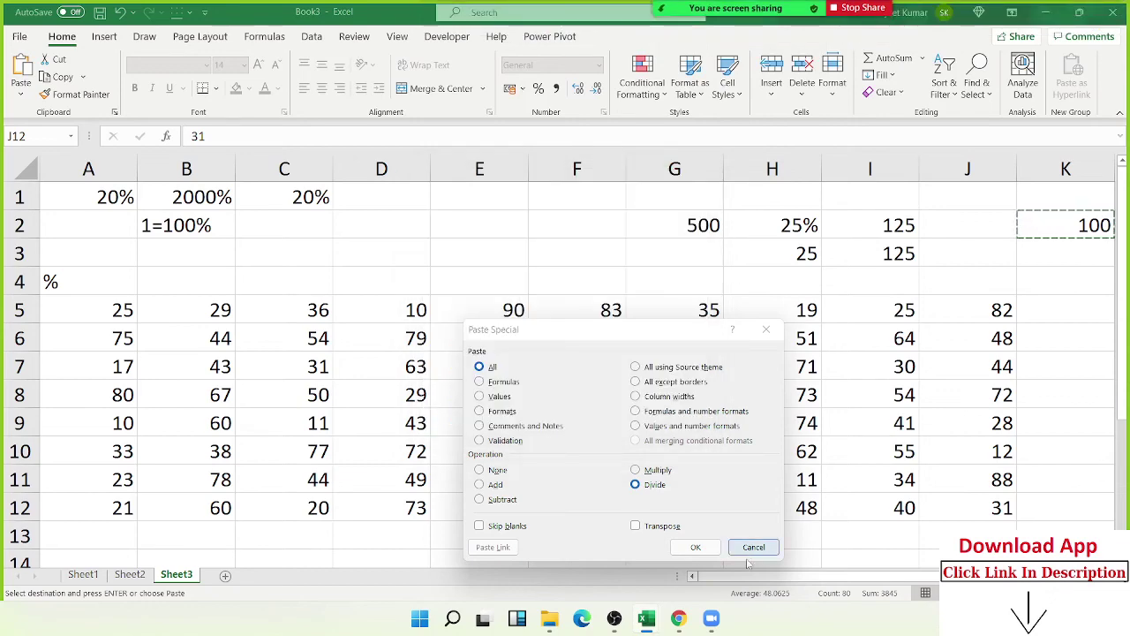
left_click(697, 548)
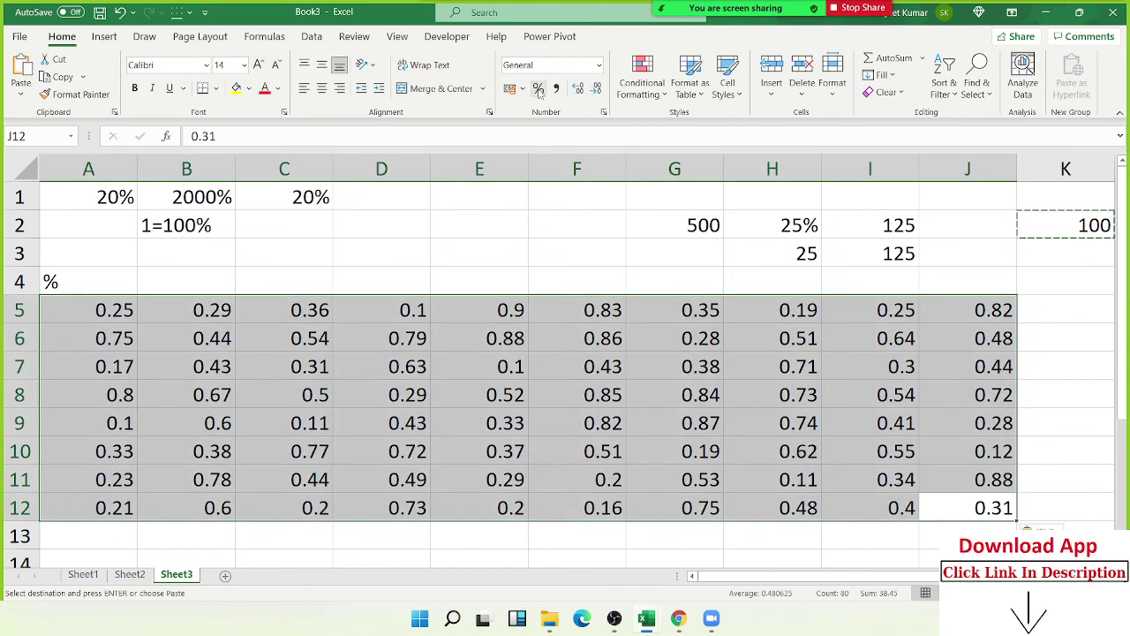
Apply Percent Style to A5:J12 so 0.25 shows as 25%, then go to the Sheet1 monthly table.
left_click(538, 89)
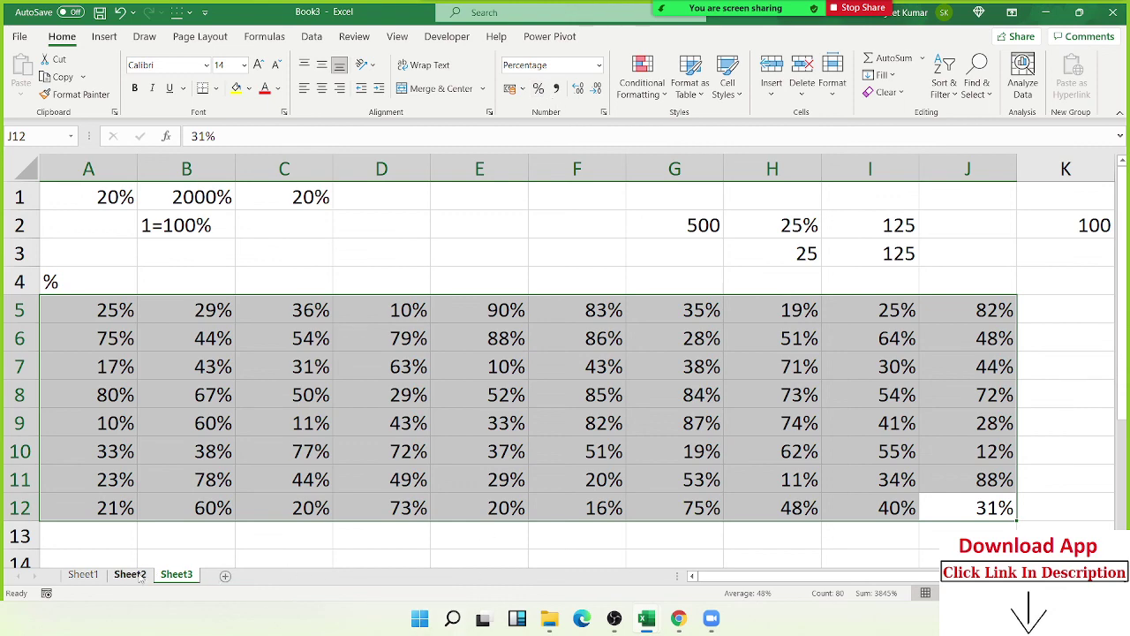
left_click(84, 575)
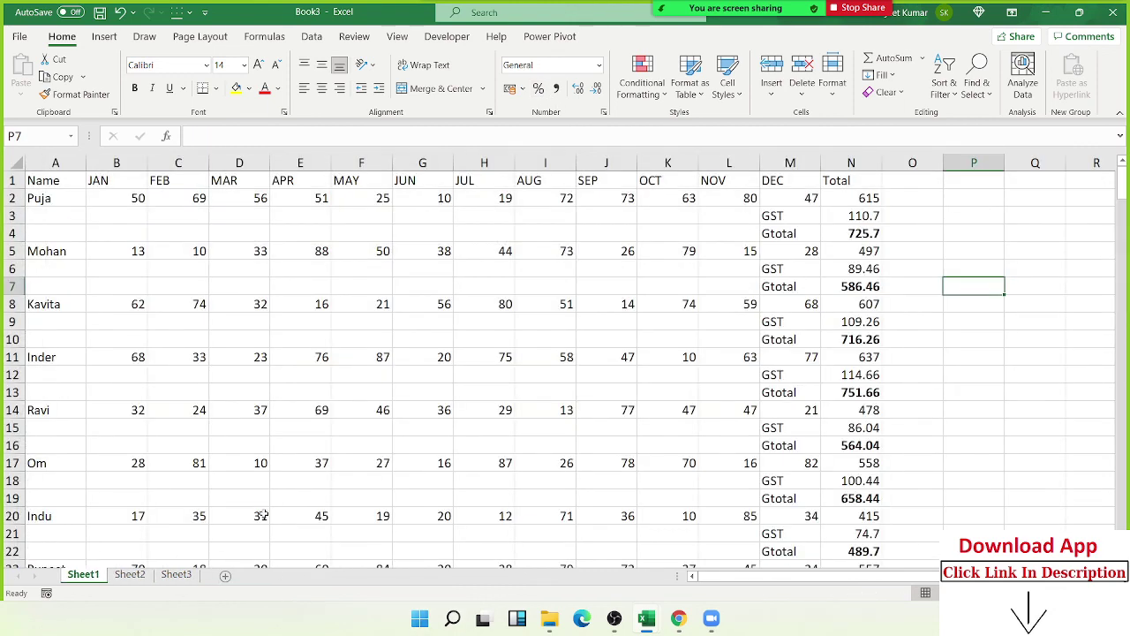